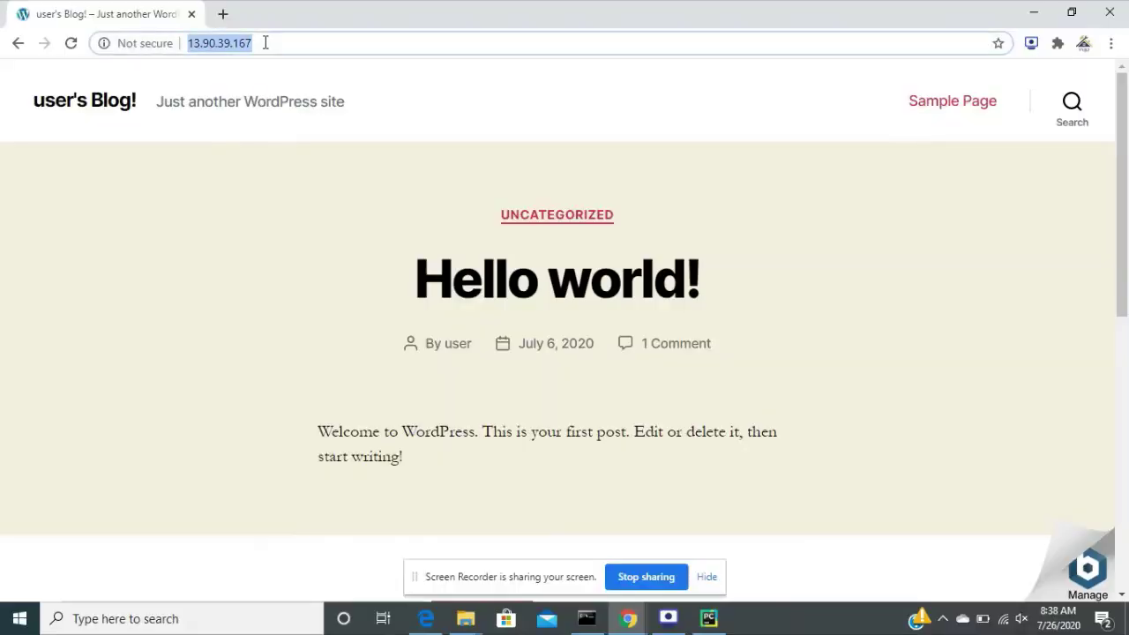
Go to the site's /wp-admin login page and autofill the saved login credentials
key("Return")
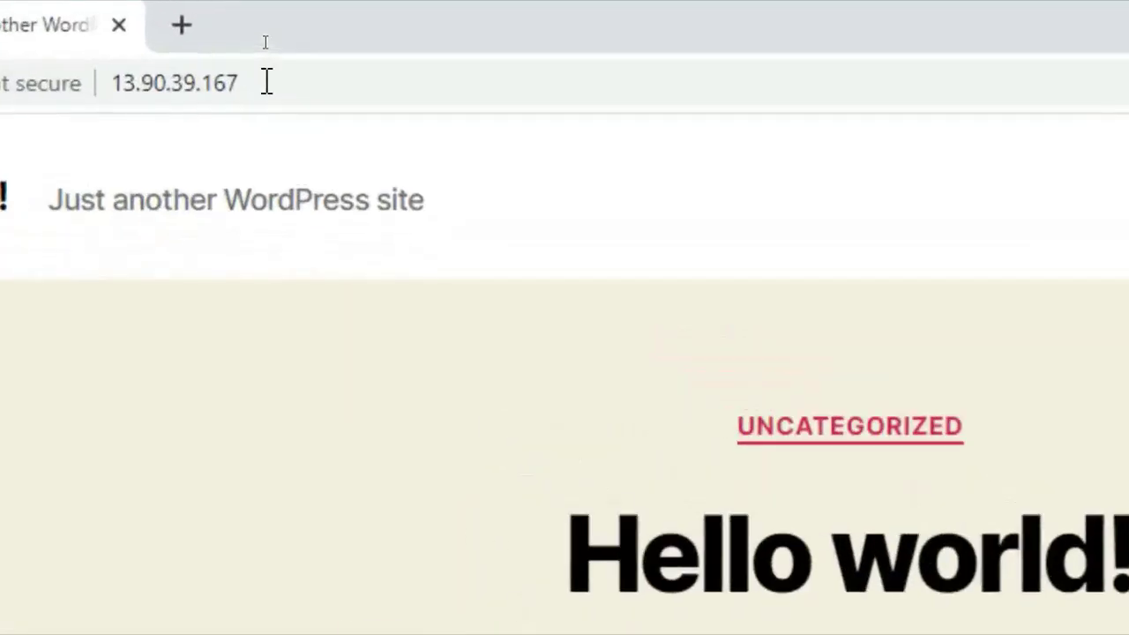
left_click(264, 42)
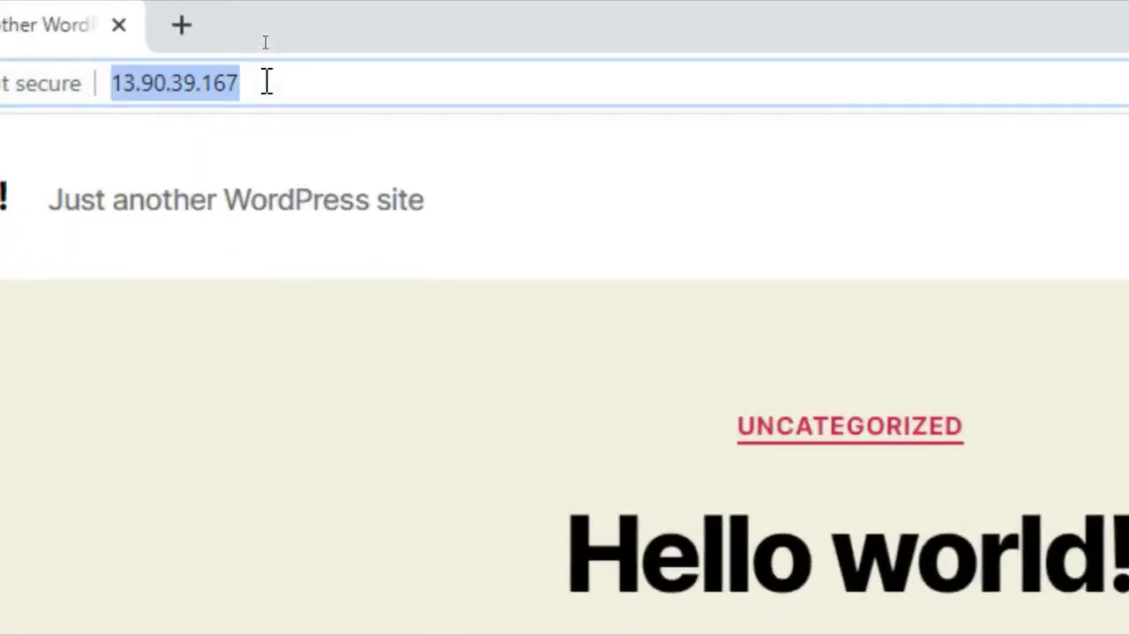
type("/w")
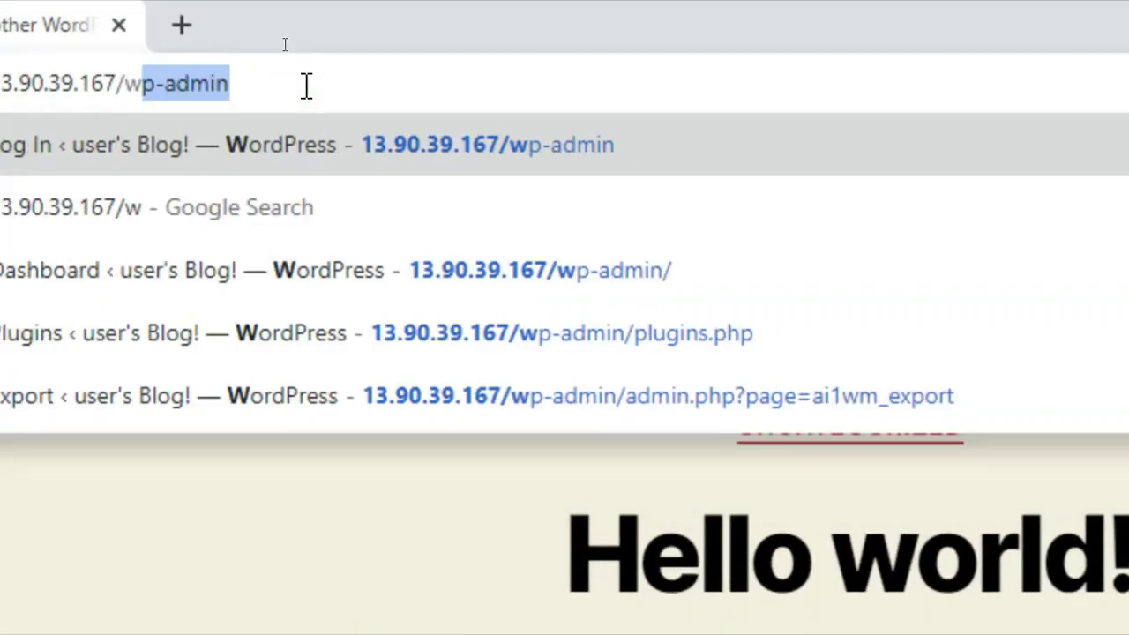
key("Return")
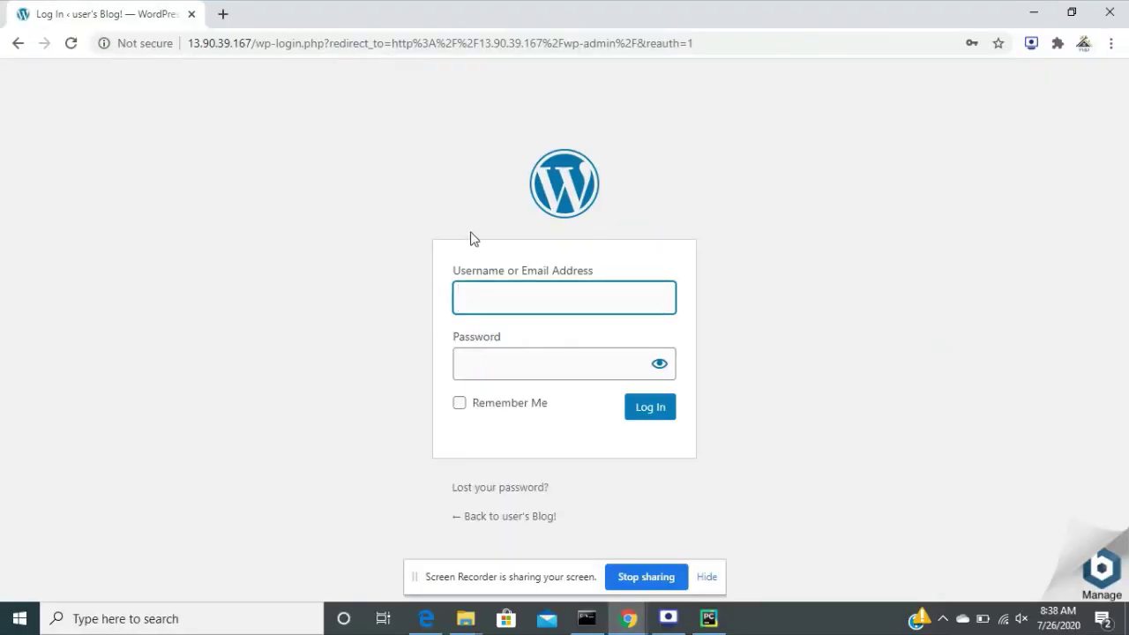
left_click(480, 297)
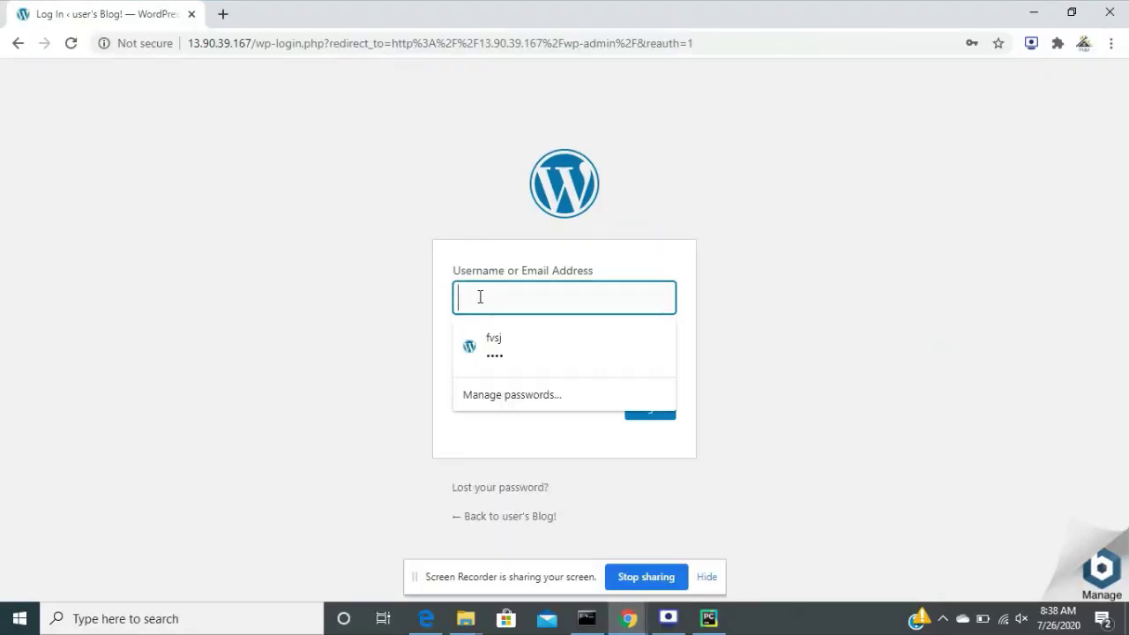
left_click(501, 357)
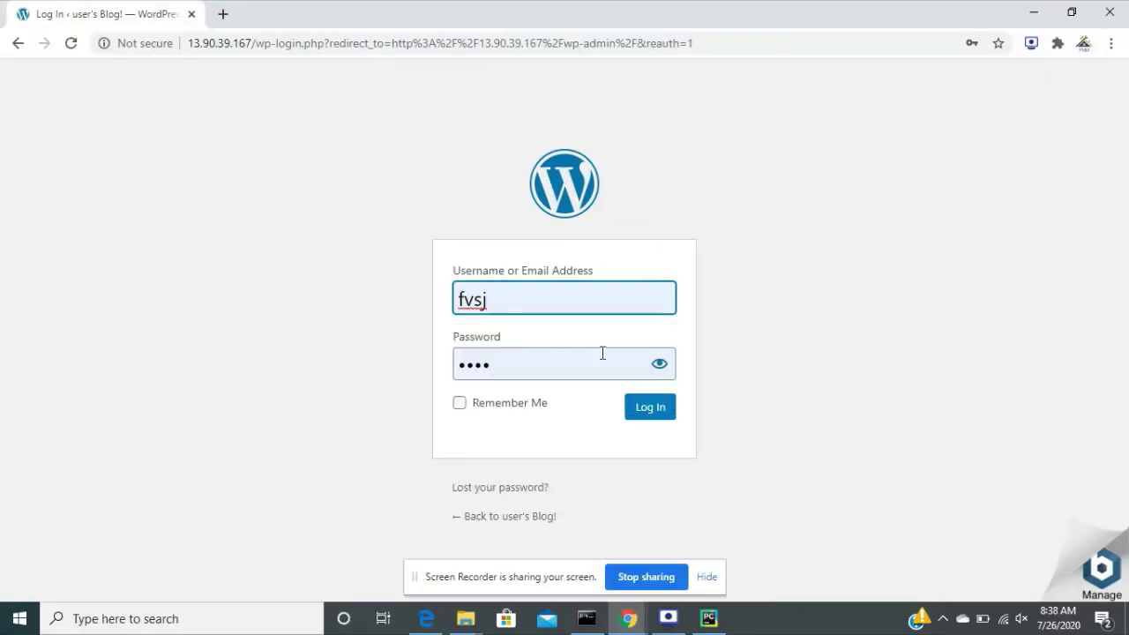
Log in to the dashboard and search the plugin directory for 'all'
left_click(650, 409)
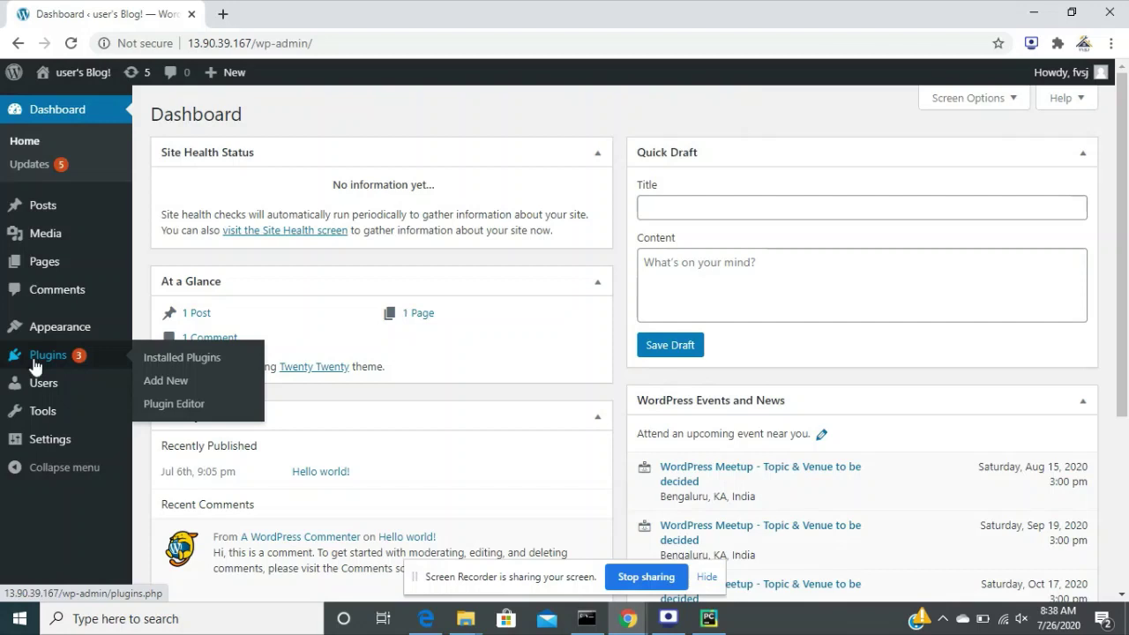
left_click(165, 381)
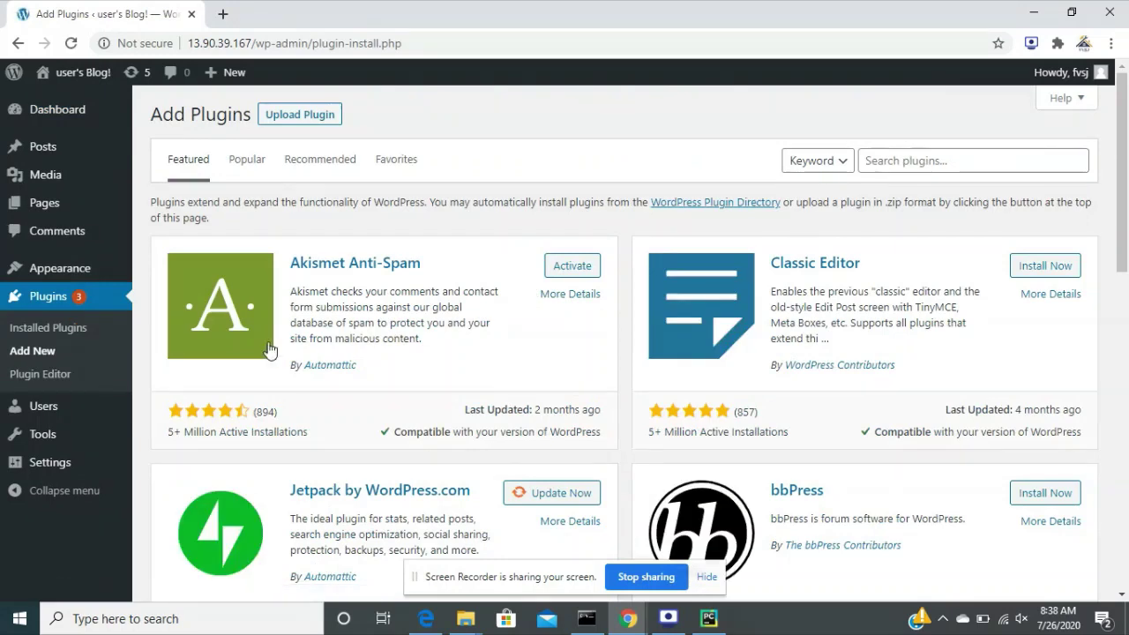
left_click(925, 158)
type("all")
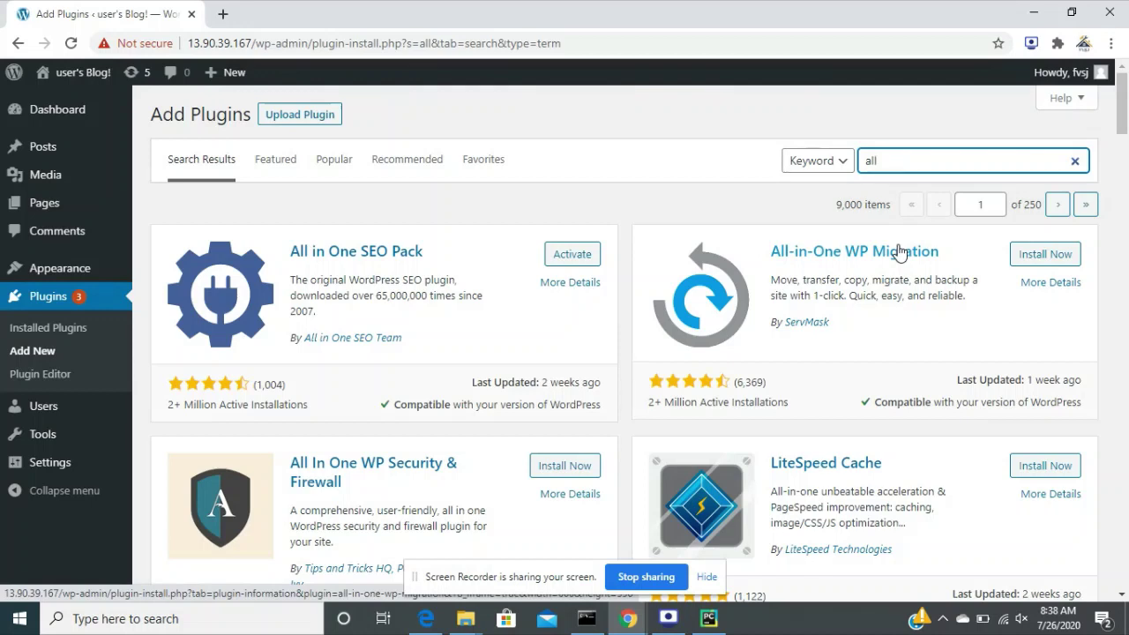
Install and activate All-in-One WP Migration from the search results
left_click(899, 250)
left_click_drag(756, 235, 959, 262)
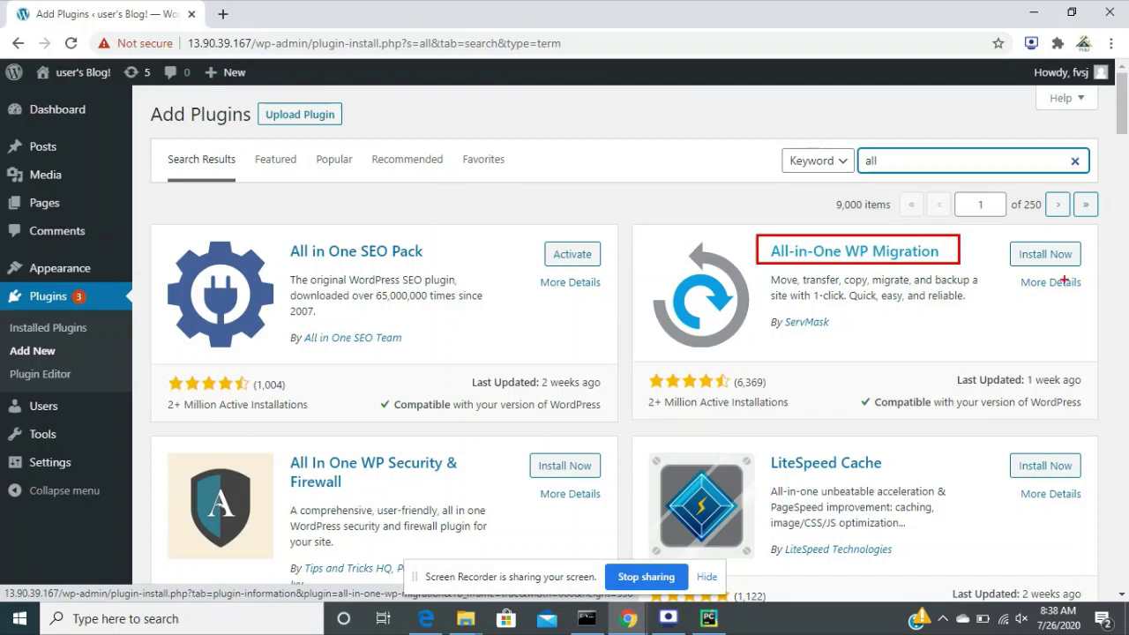
left_click_drag(1083, 310, 1055, 265)
key("Escape")
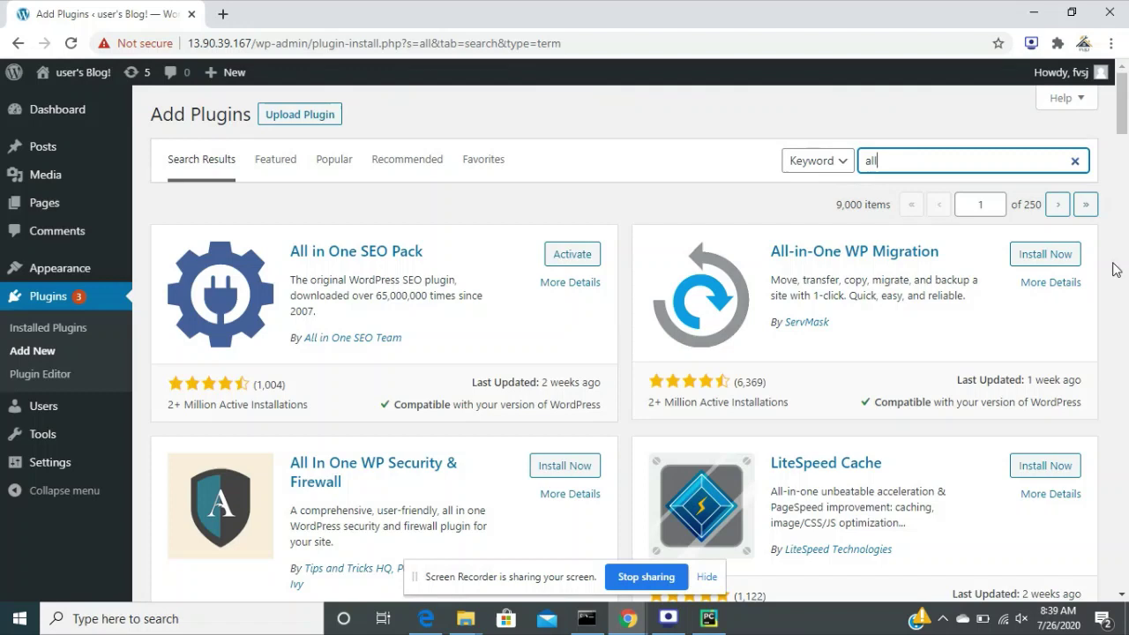
key("Escape")
left_click(1064, 256)
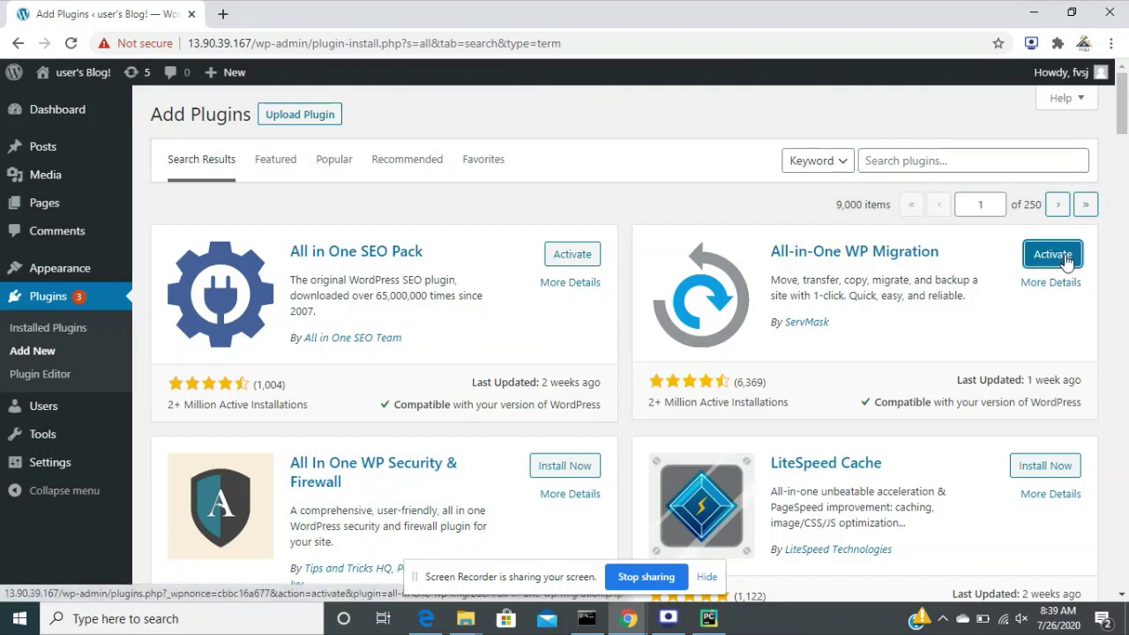
left_click(1052, 254)
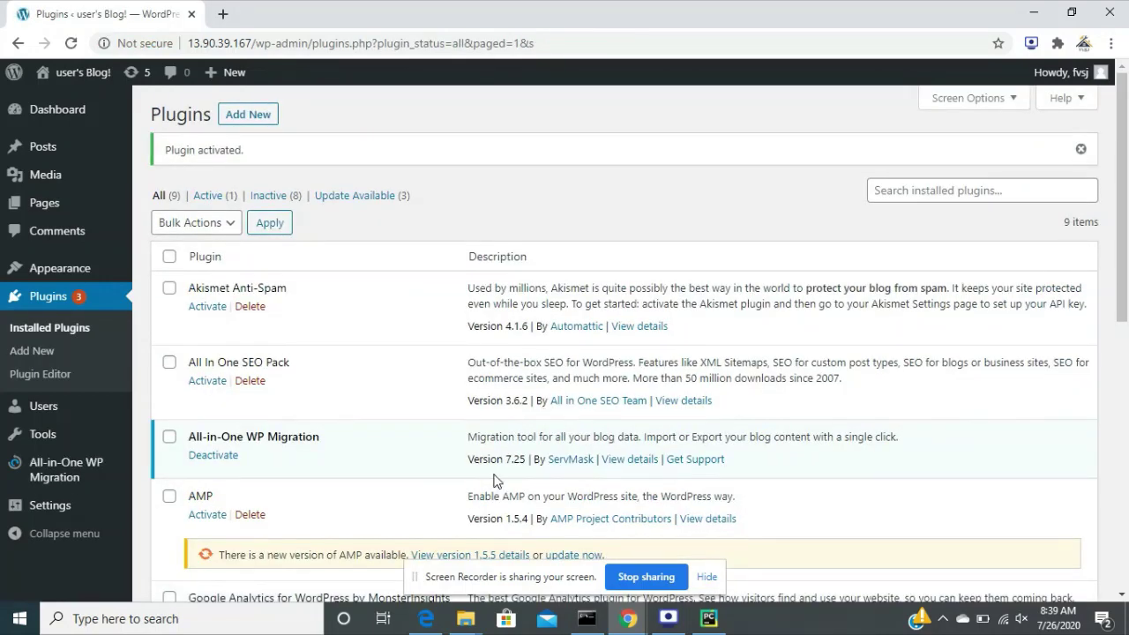
Note the plugin version, open Import to see the 40 MB limit, and view the Get Unlimited offer
left_click_drag(465, 463, 520, 467)
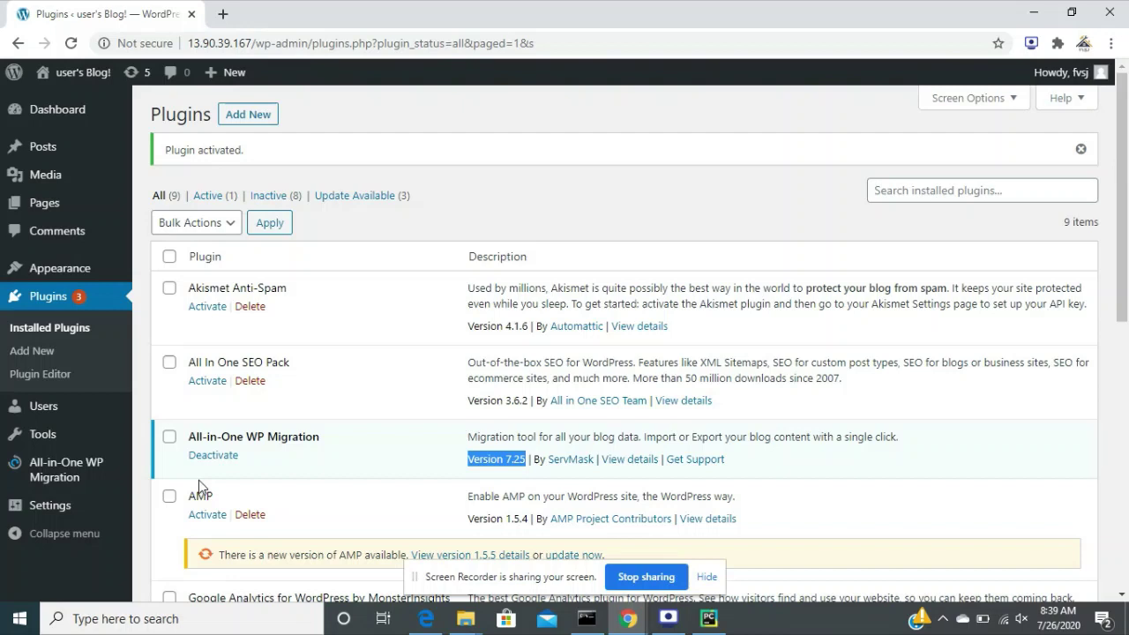
mouse_move(66, 469)
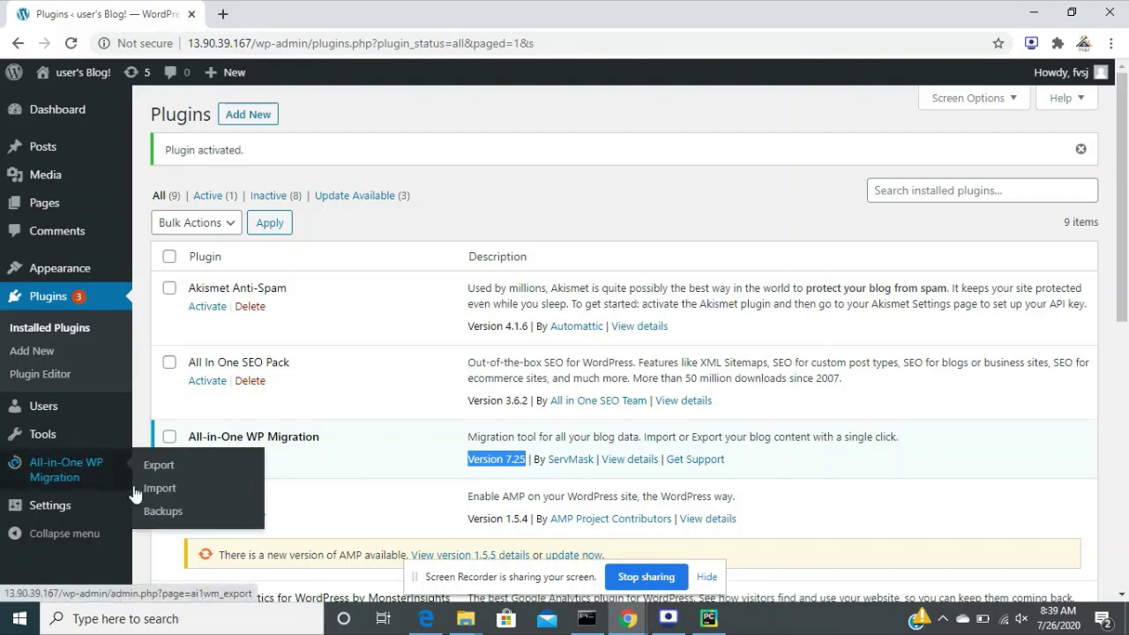
left_click(143, 493)
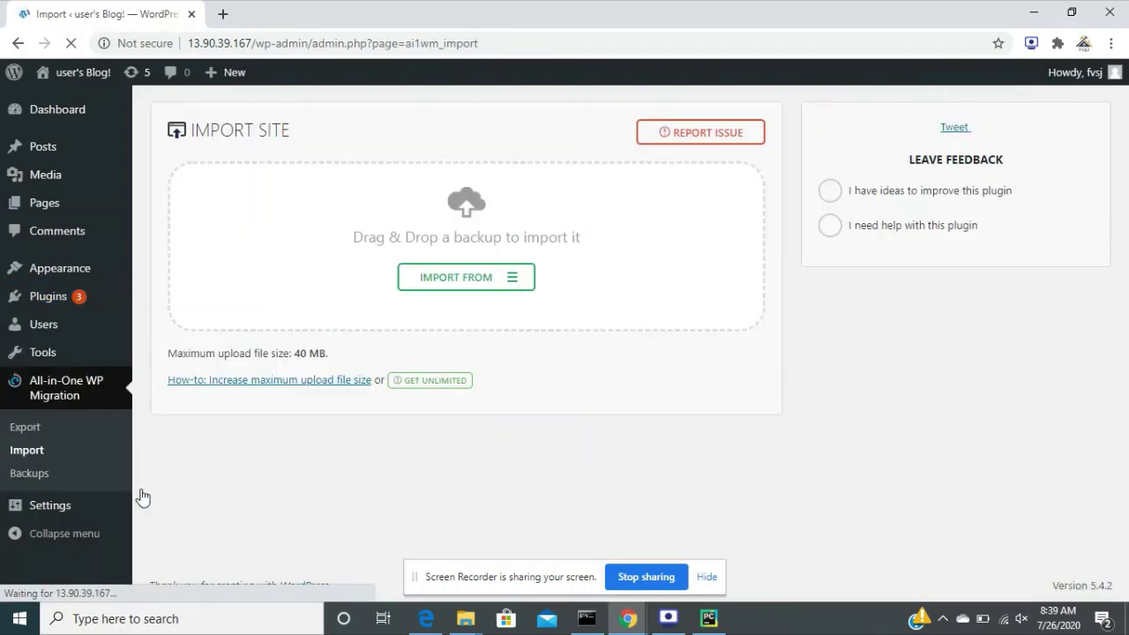
left_click_drag(343, 360, 295, 346)
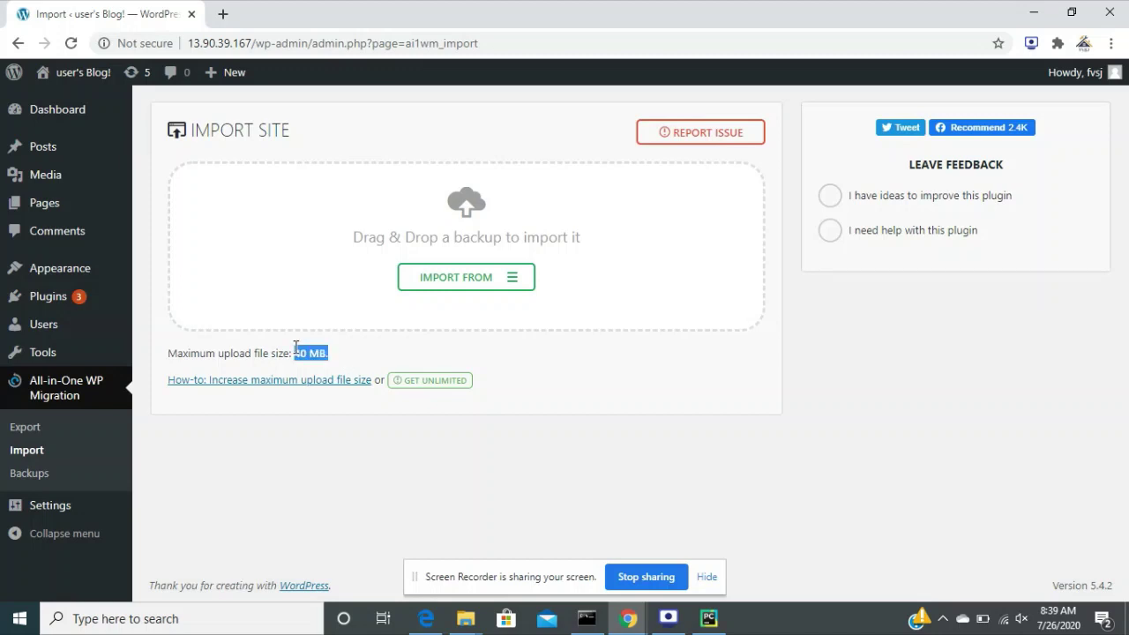
left_click(439, 381)
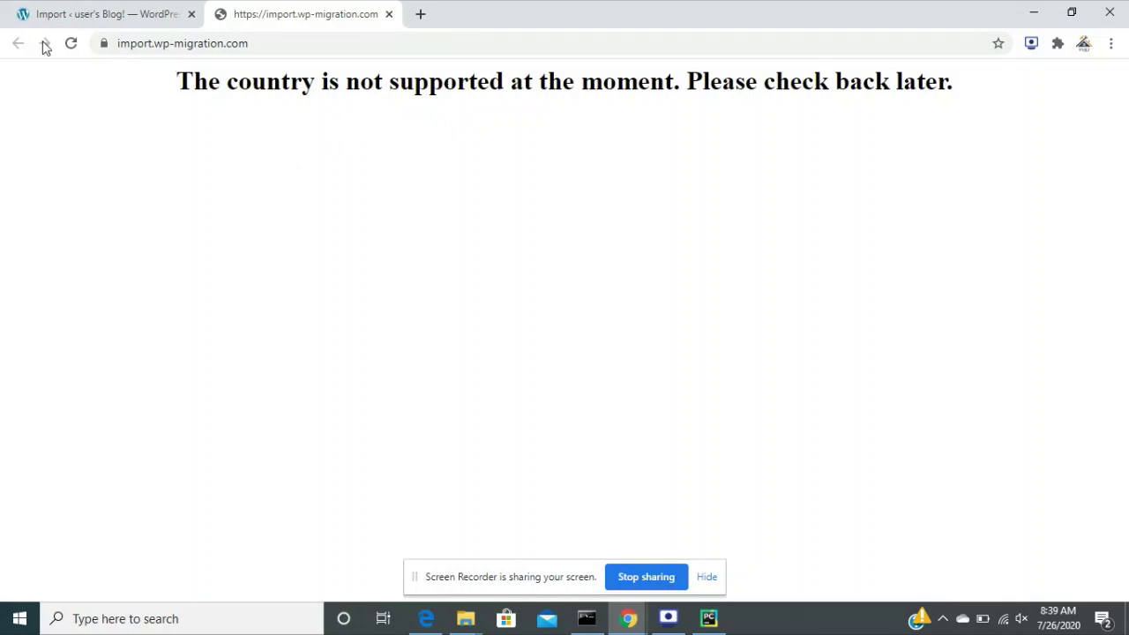
left_click(112, 15)
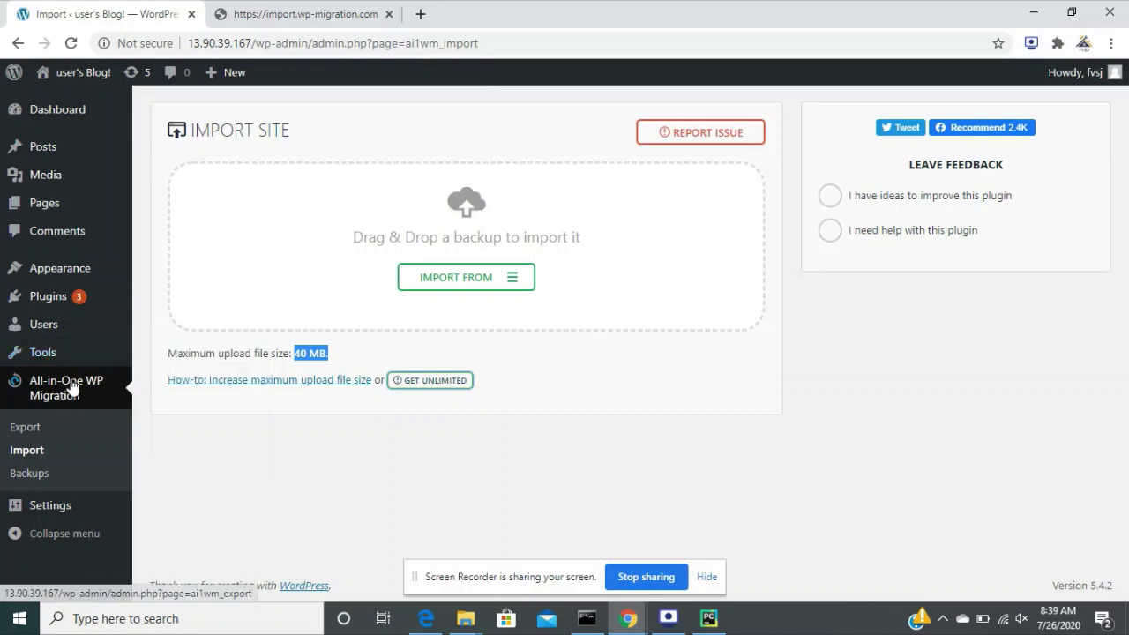
Deactivate and delete All-in-One WP Migration, then close the migration website tab
left_click(51, 298)
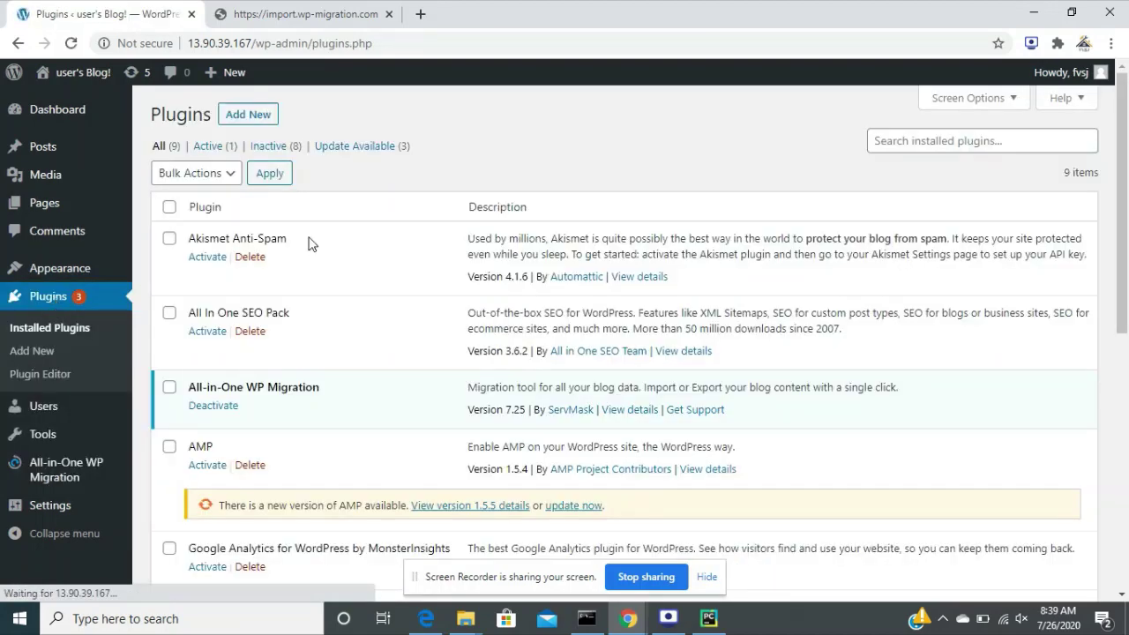
left_click(201, 410)
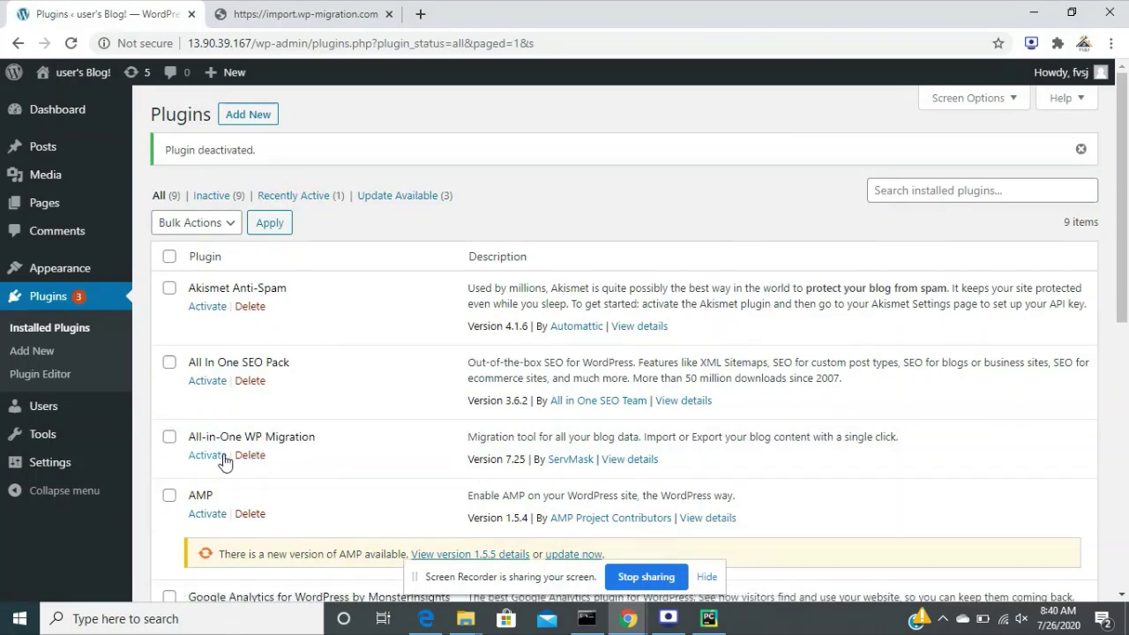
left_click(248, 455)
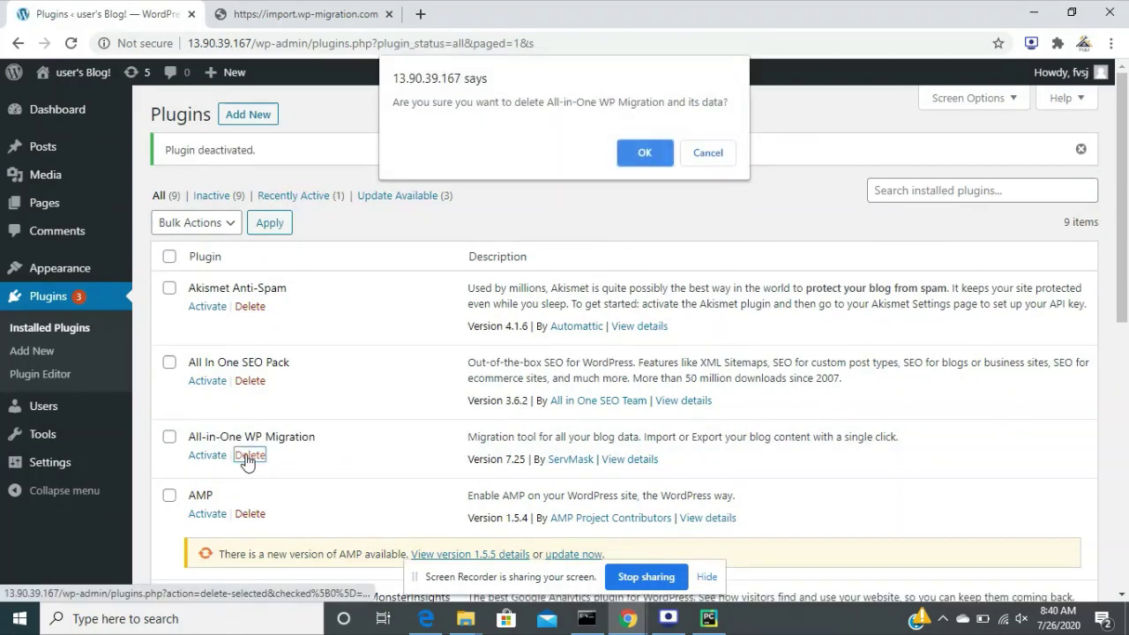
left_click(645, 153)
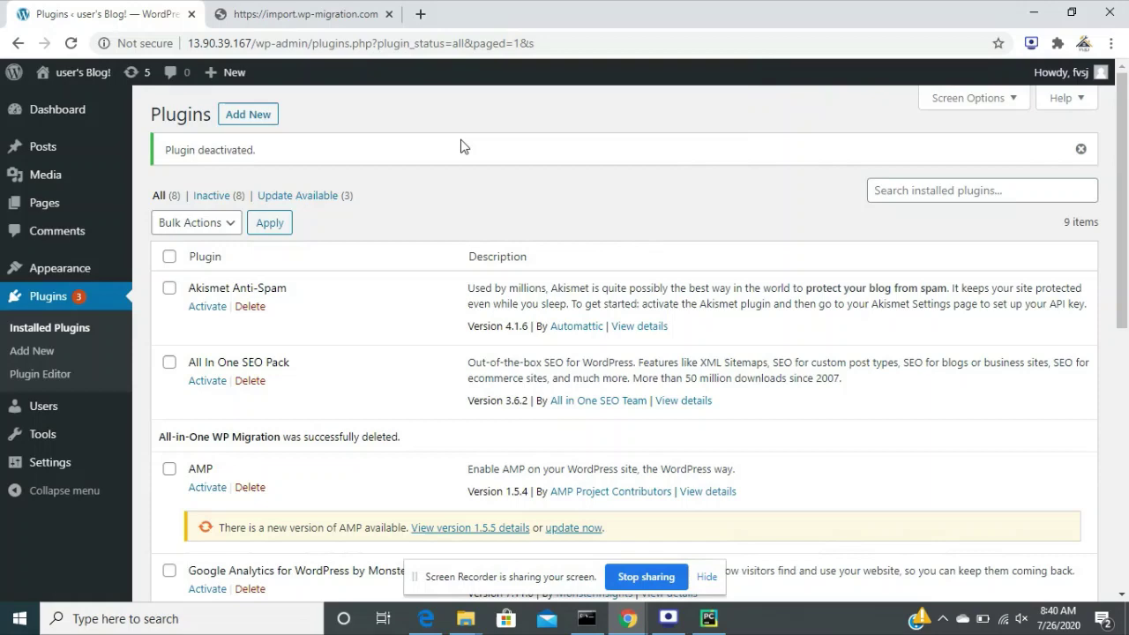
middle_click(388, 15)
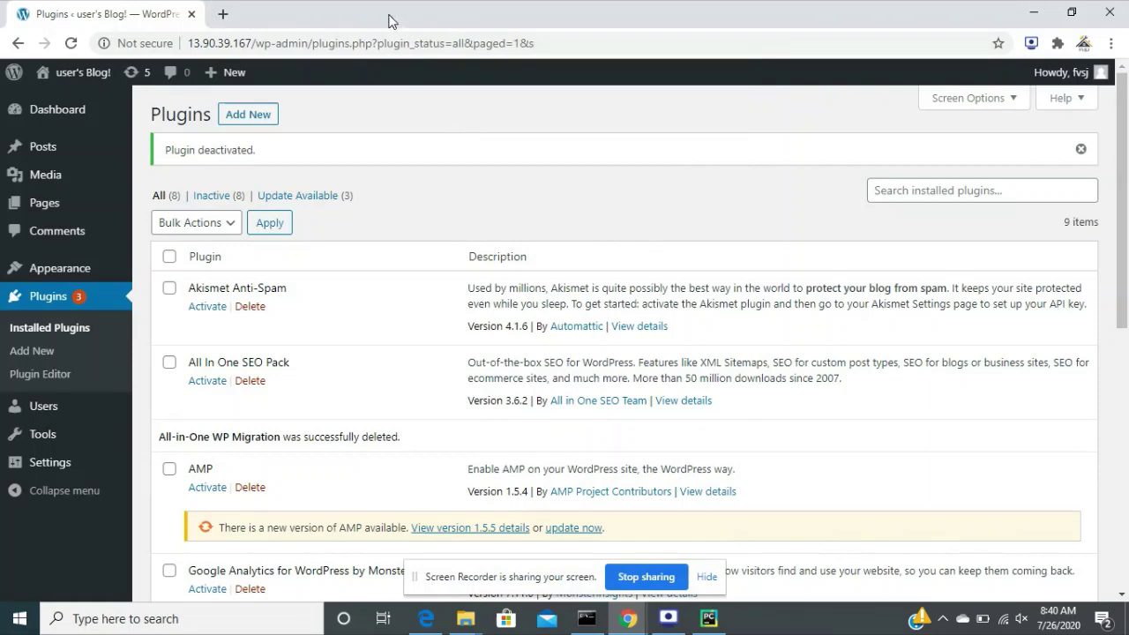
Search for All-in-One WP Migration 6.65 and download its release zip from the archive page
left_click(222, 15)
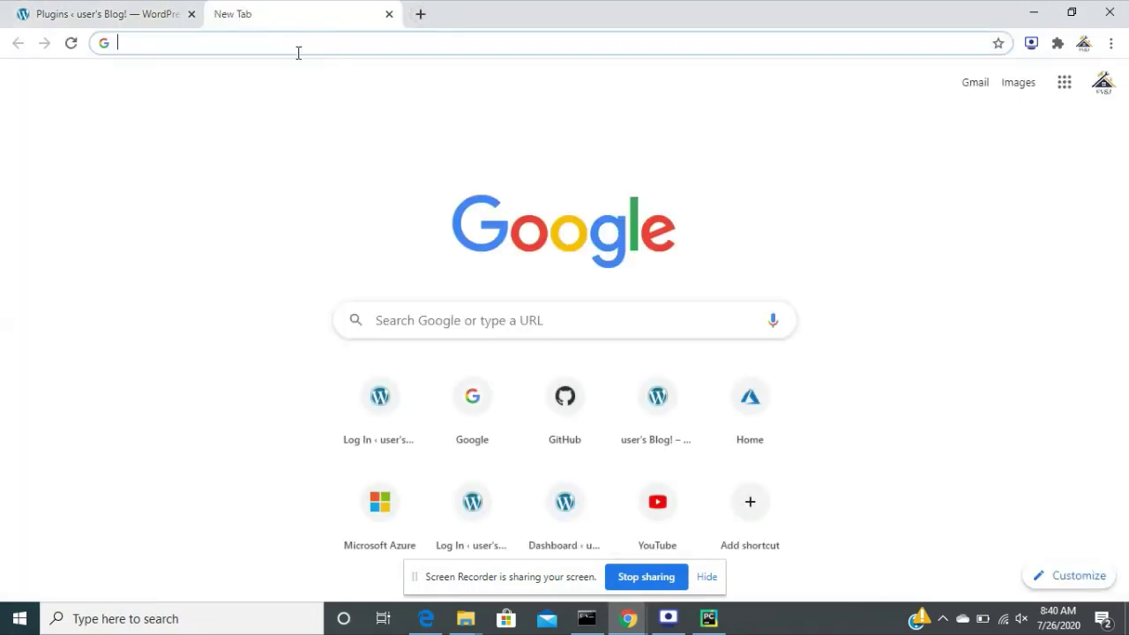
type("all")
key("Return")
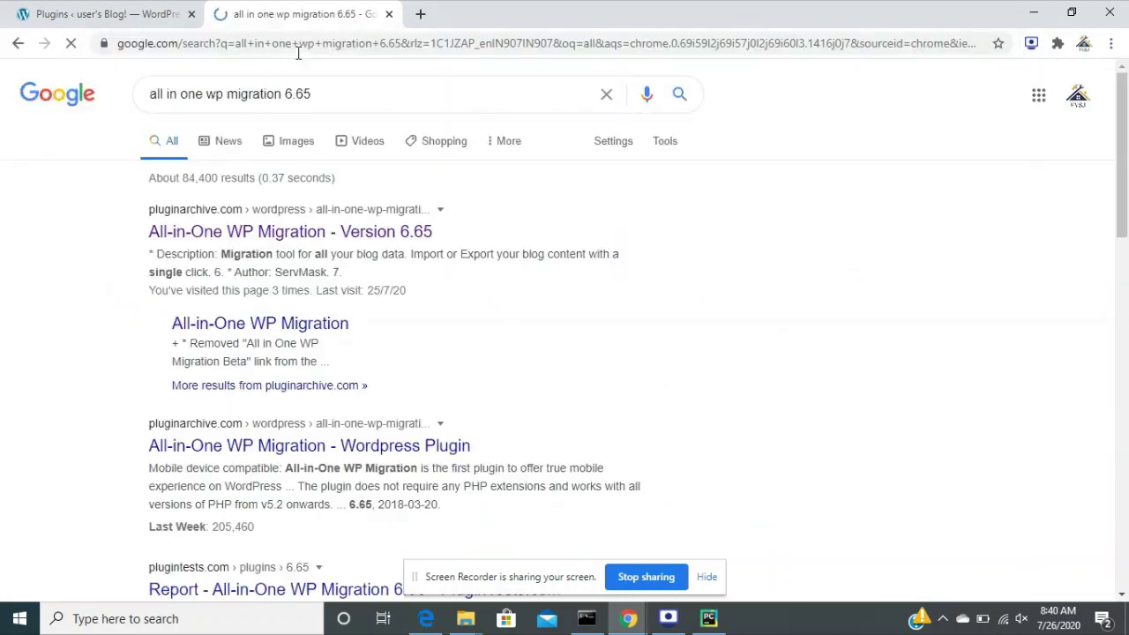
left_click(356, 232)
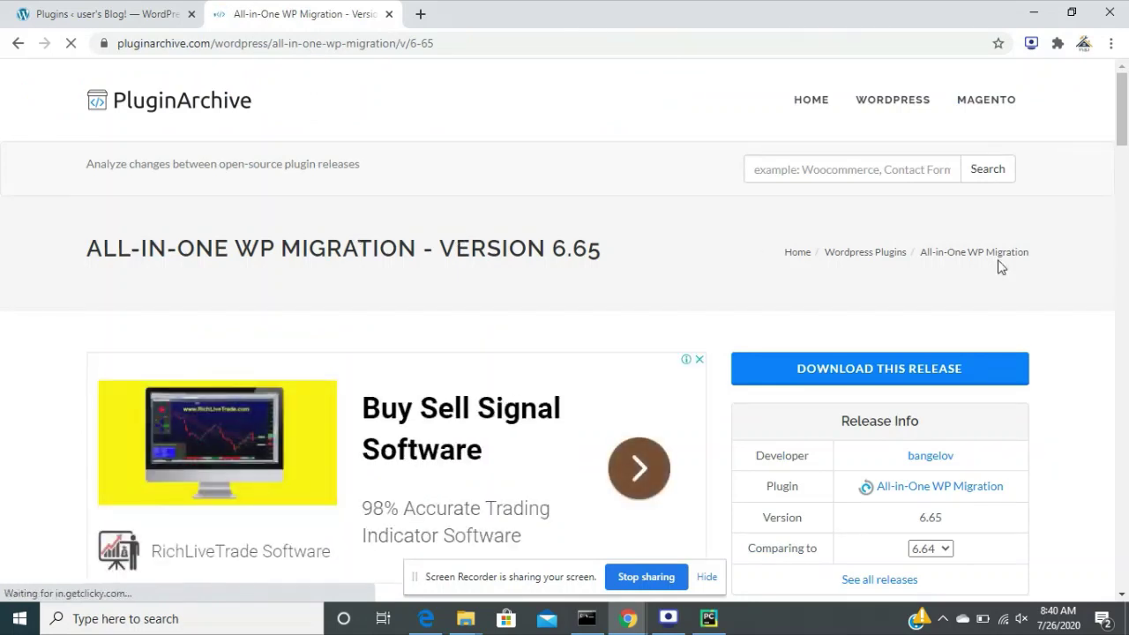
left_click_drag(1123, 125, 1123, 140)
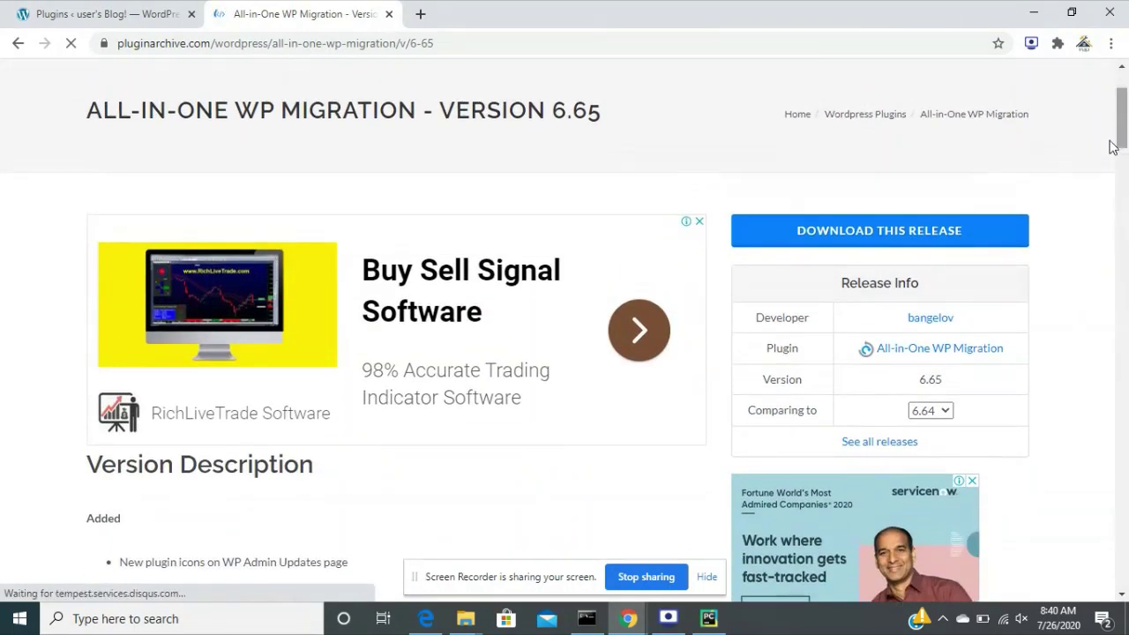
left_click(920, 230)
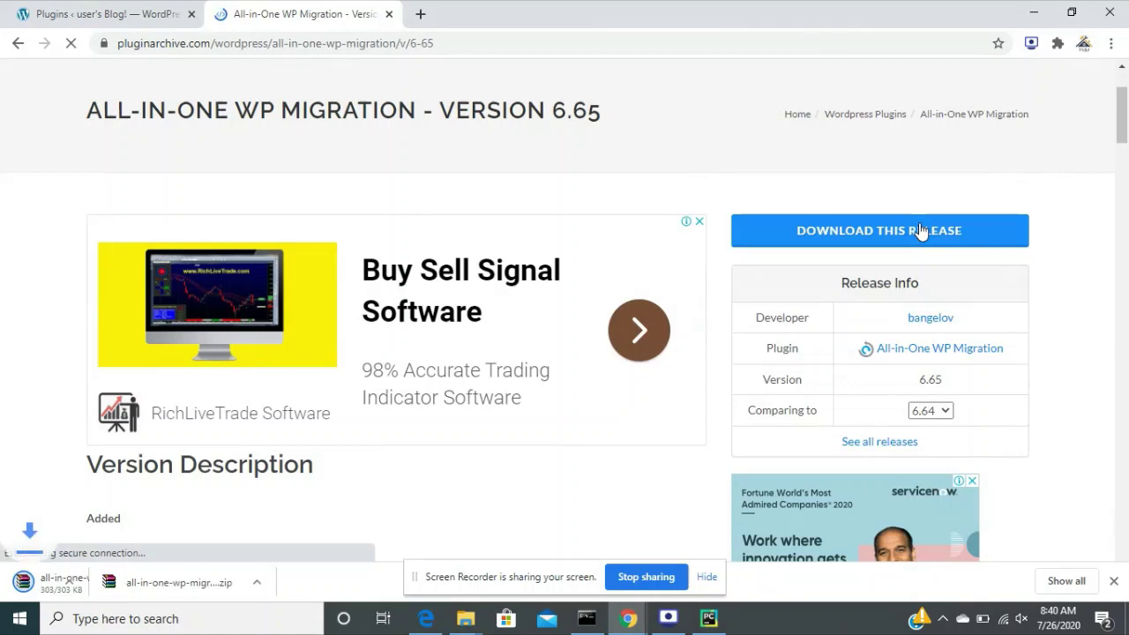
right_click(80, 591)
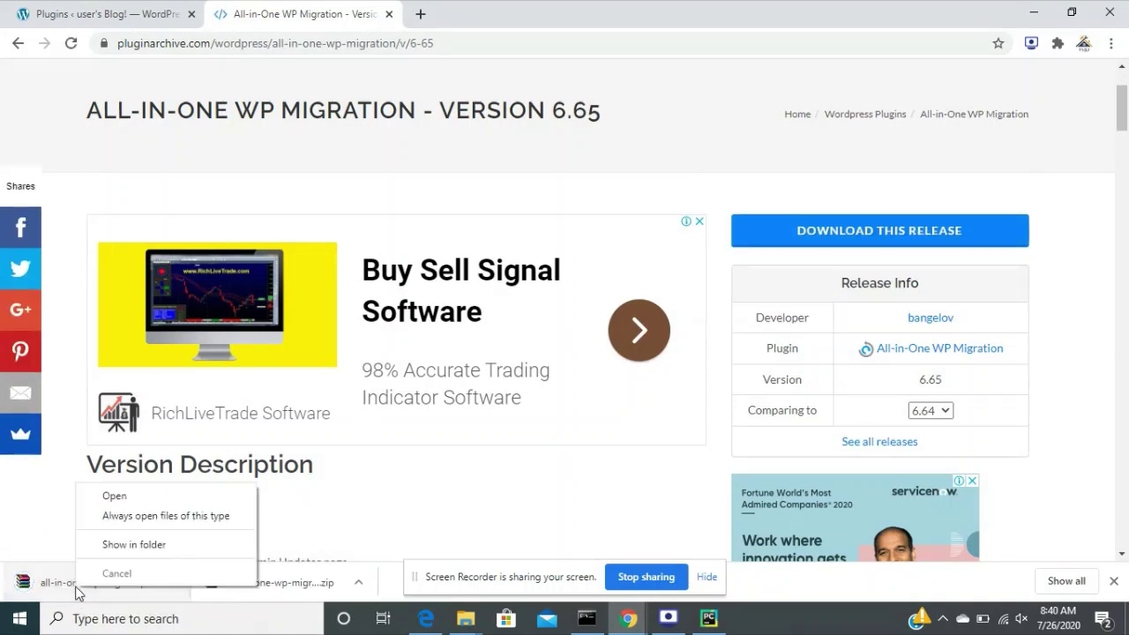
left_click(164, 555)
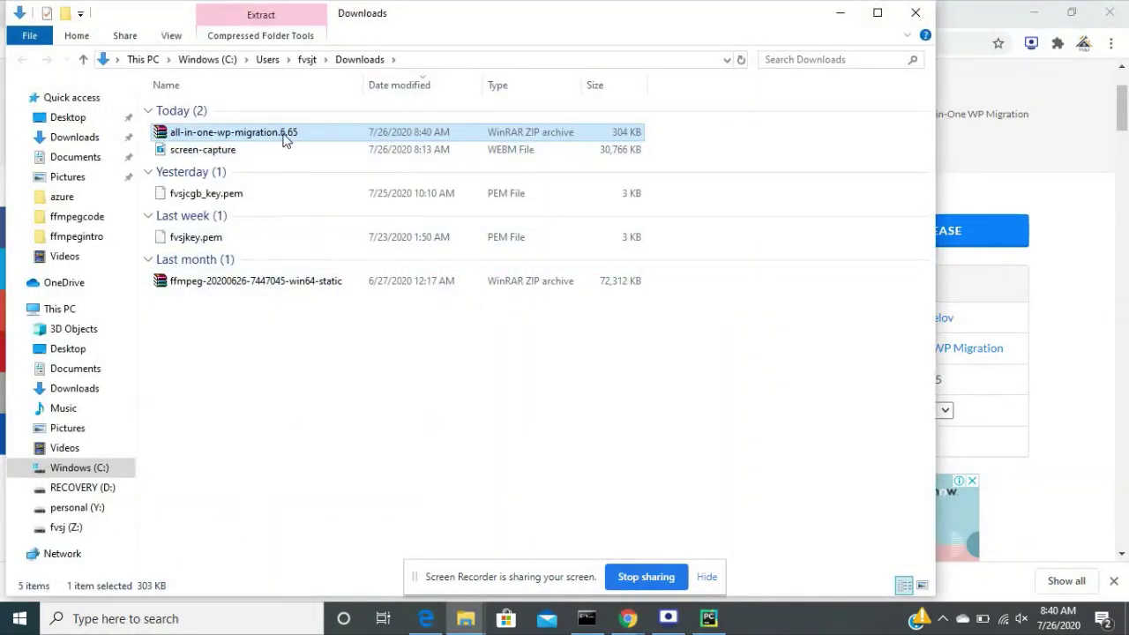
left_click(842, 15)
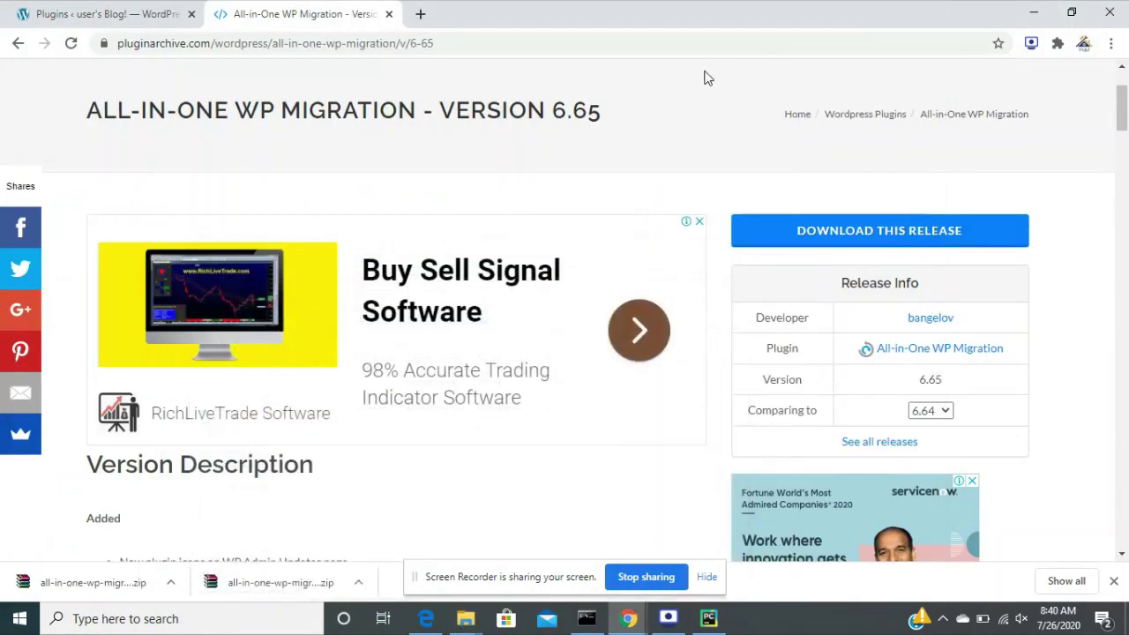
Upload all-in-one-wp-migration.6.65.zip through Add New > Upload Plugin, install it, and activate it
left_click(67, 13)
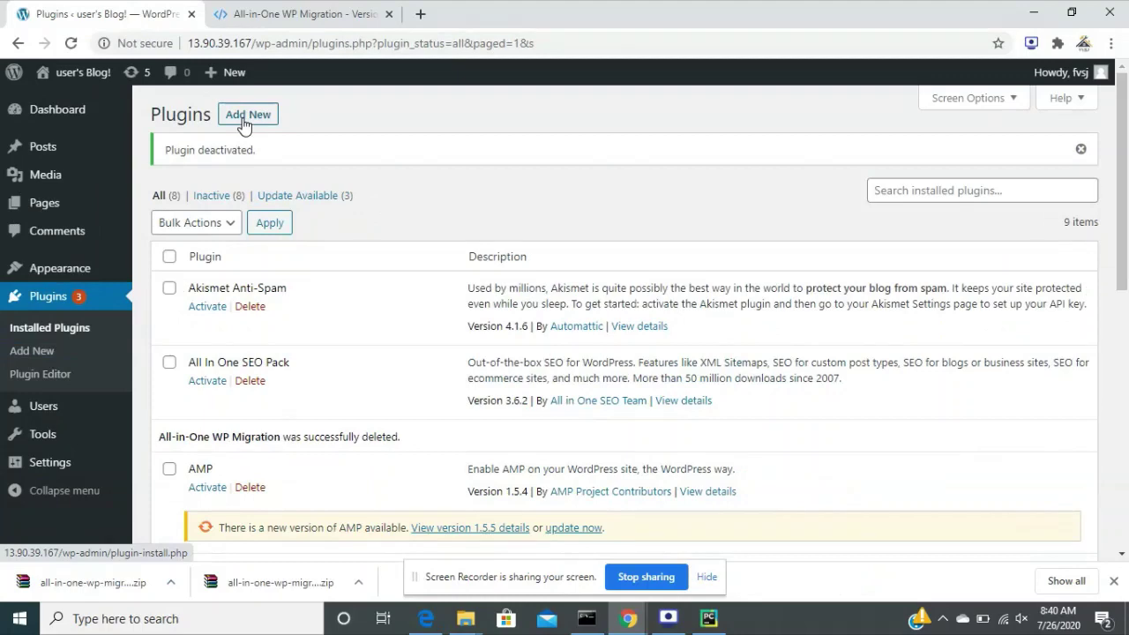
left_click(244, 122)
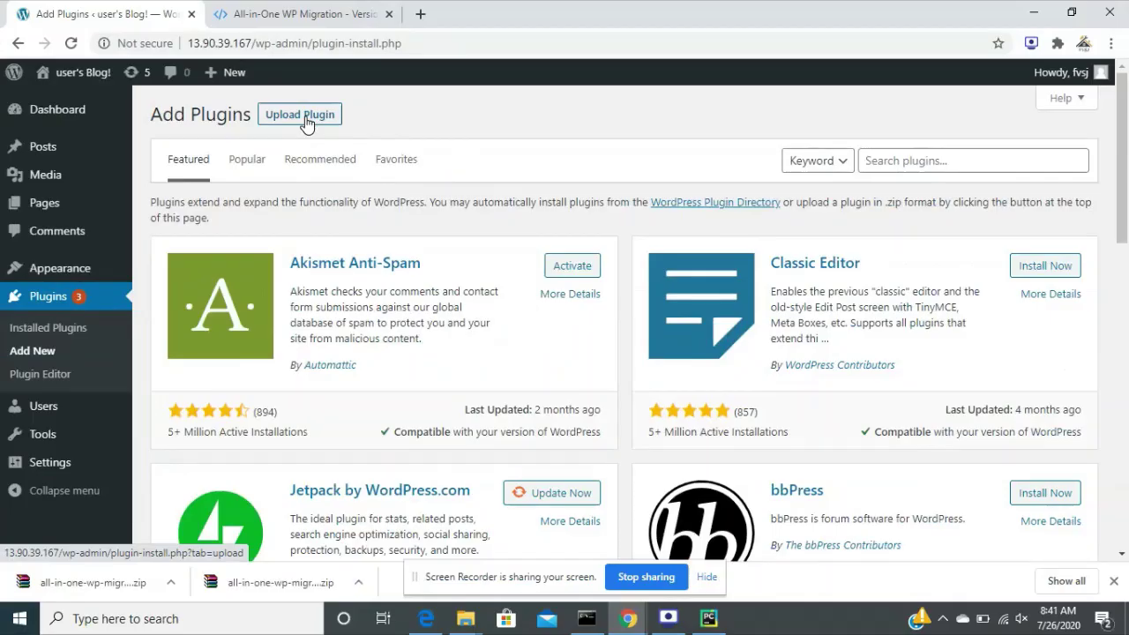
left_click(306, 124)
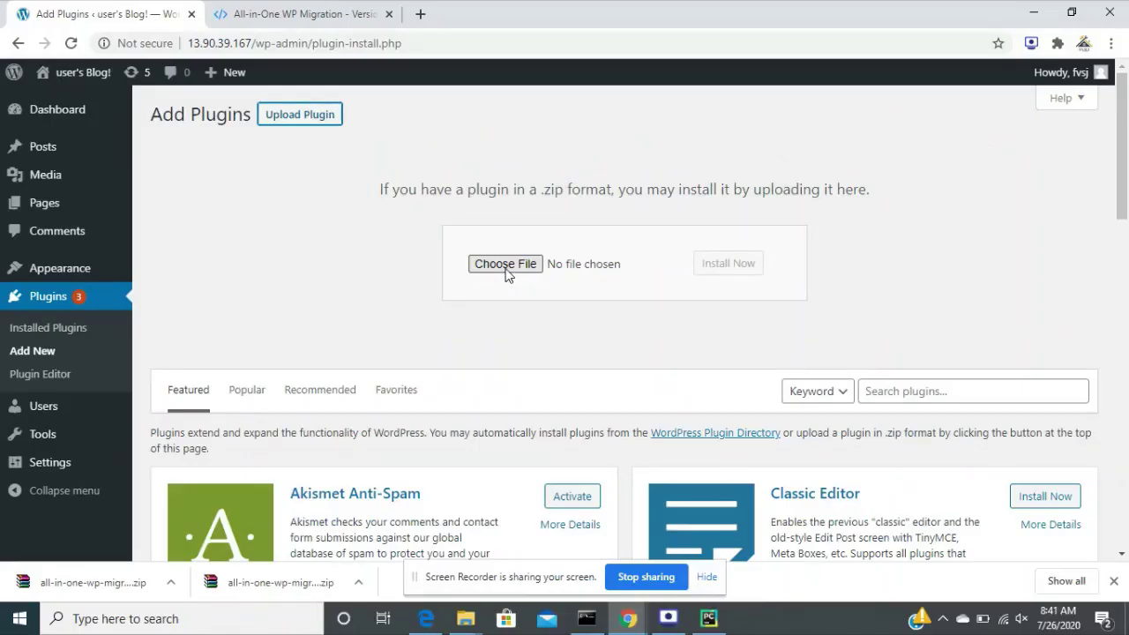
left_click(505, 271)
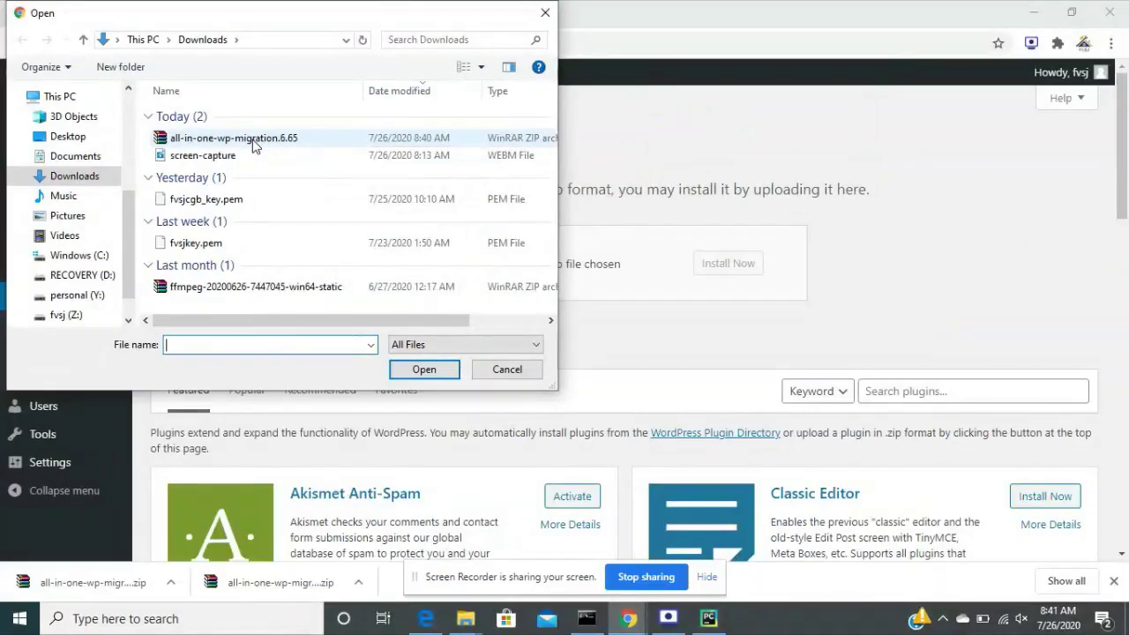
double_click(252, 141)
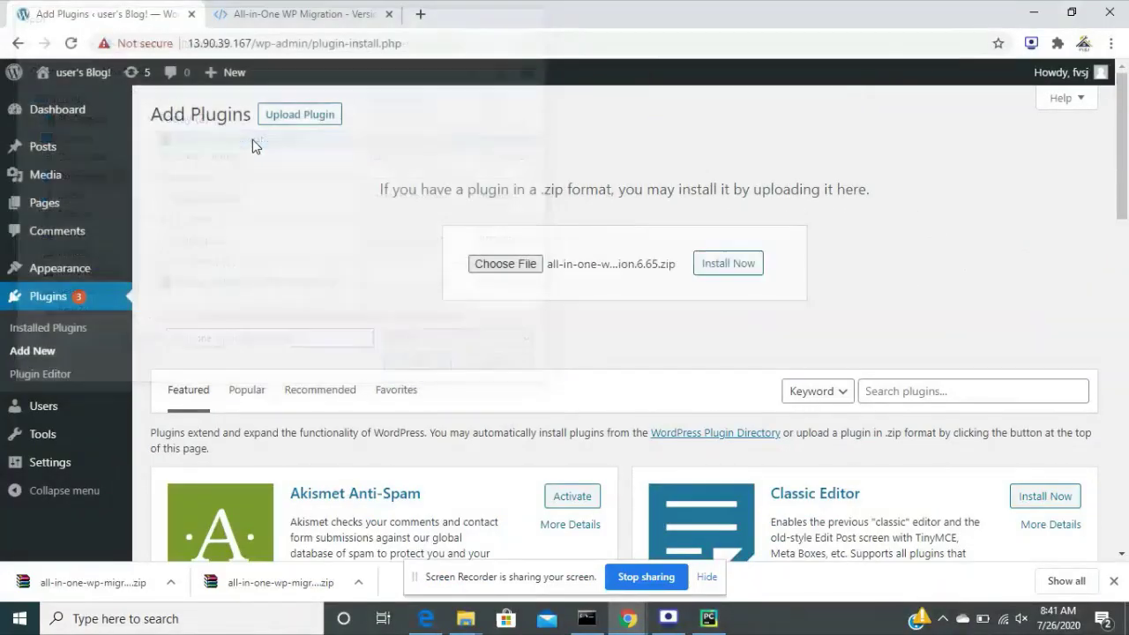
left_click(713, 267)
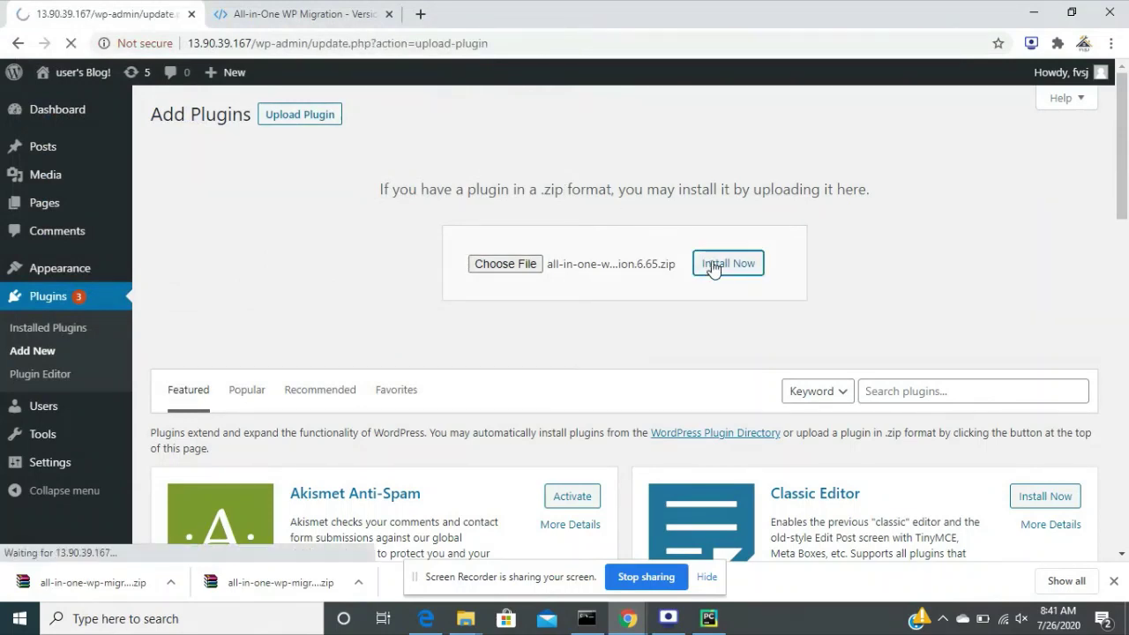
left_click(199, 232)
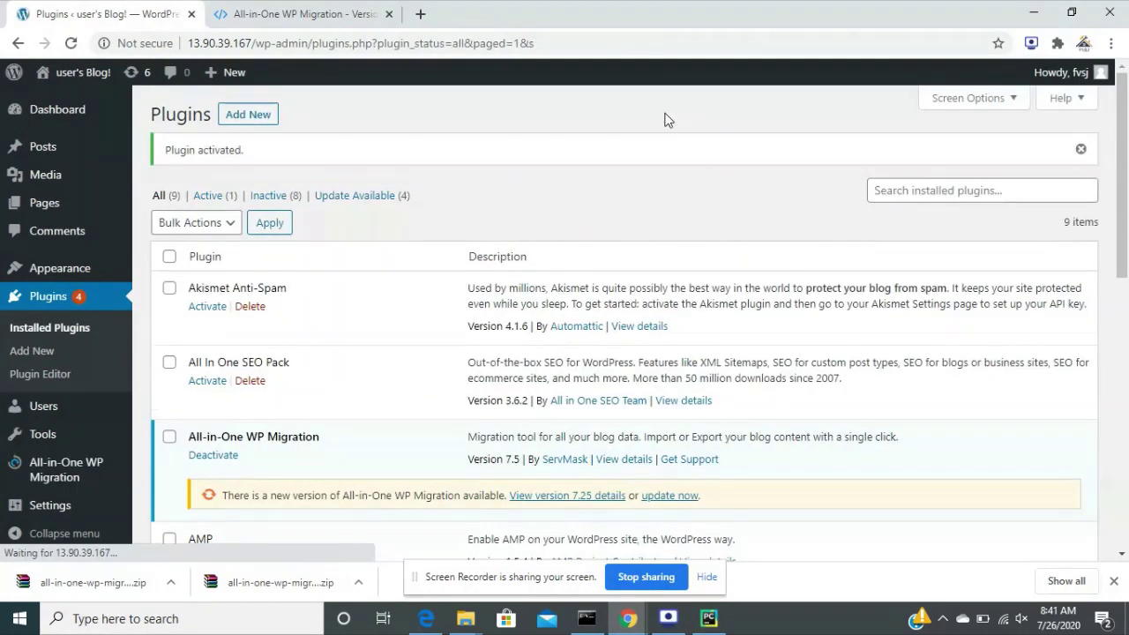
Scroll the installed plugins list and highlight All-in-One WP Migration's version 7.5
scroll(1118, 211, "down", 2)
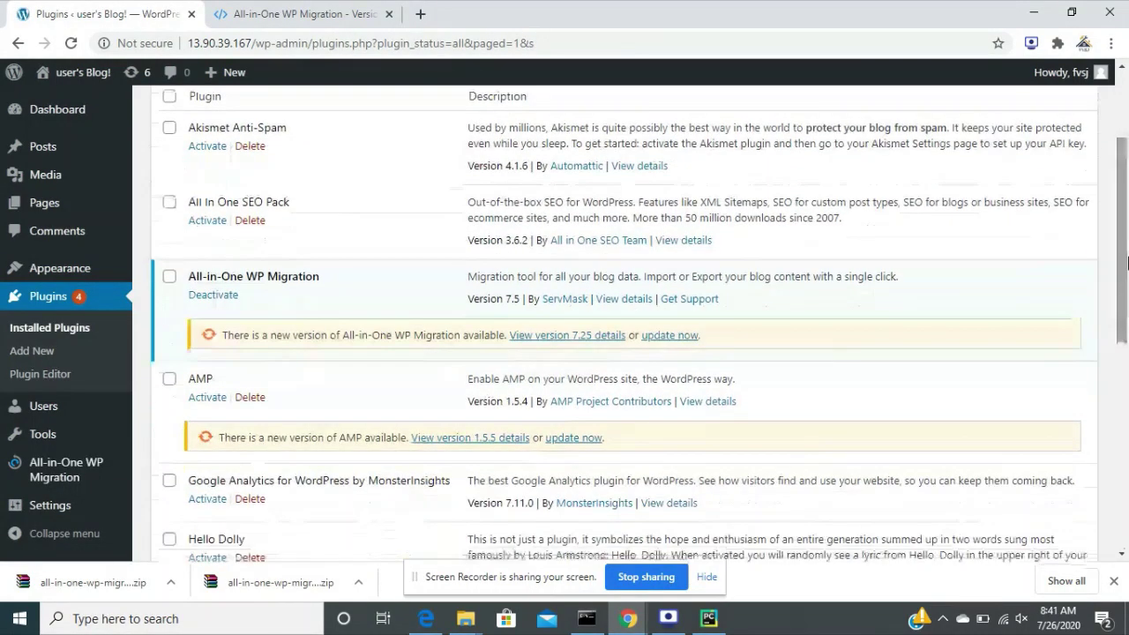
left_click_drag(467, 300, 523, 305)
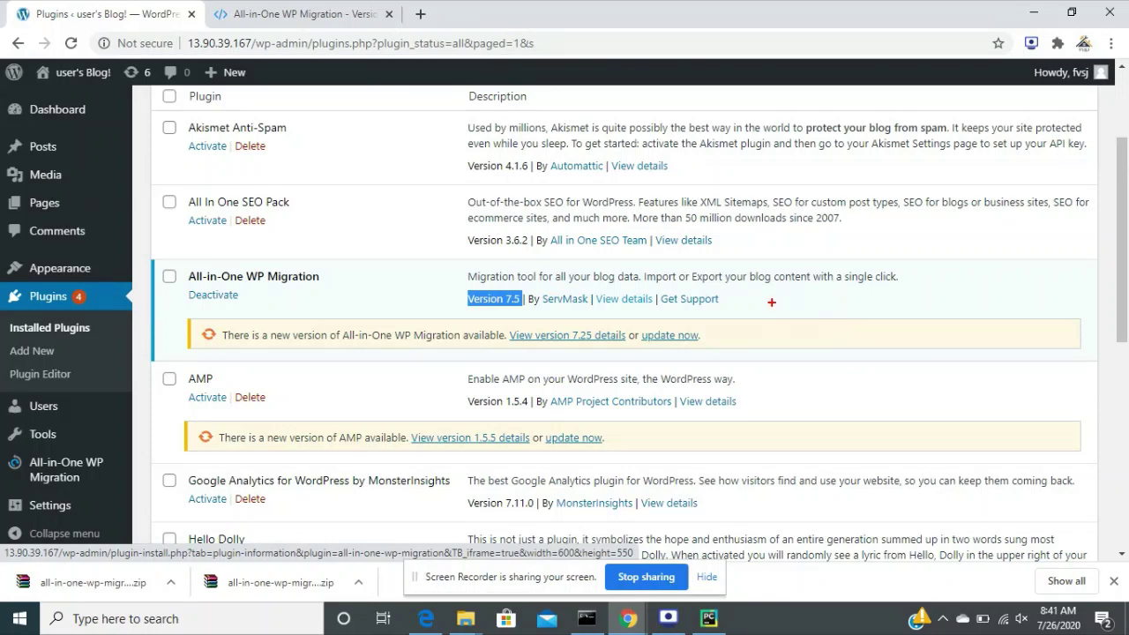
left_click_drag(779, 315, 778, 364)
Annotate the screen with 'Not Worked', 'it downloads', '7.5 version' and ':('
type("Not Wo")
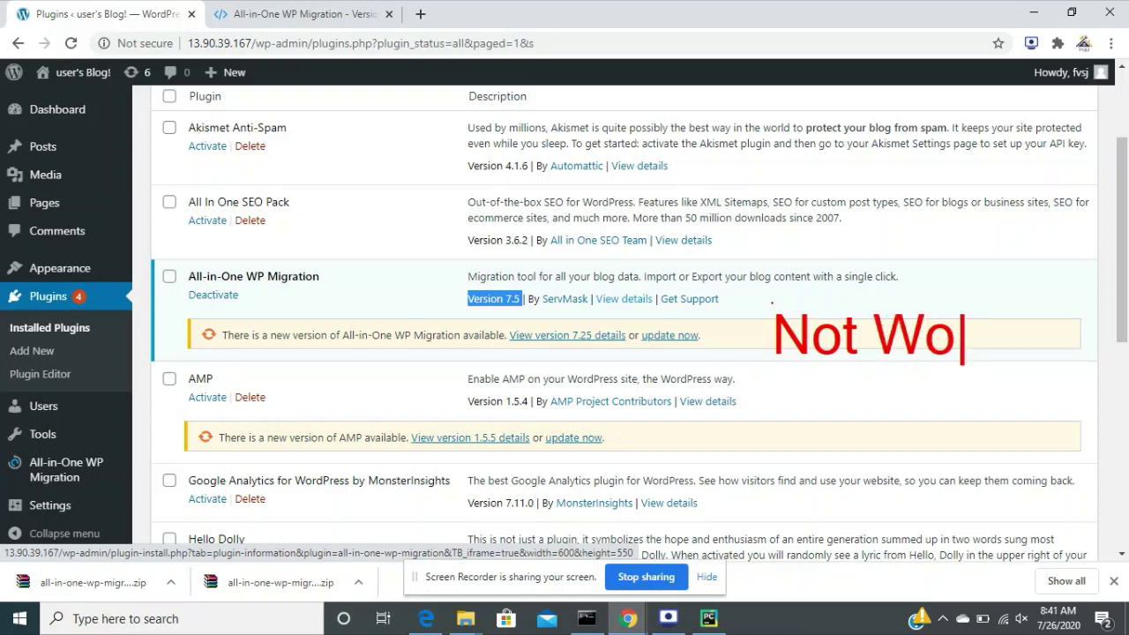
type("rked")
key("Return")
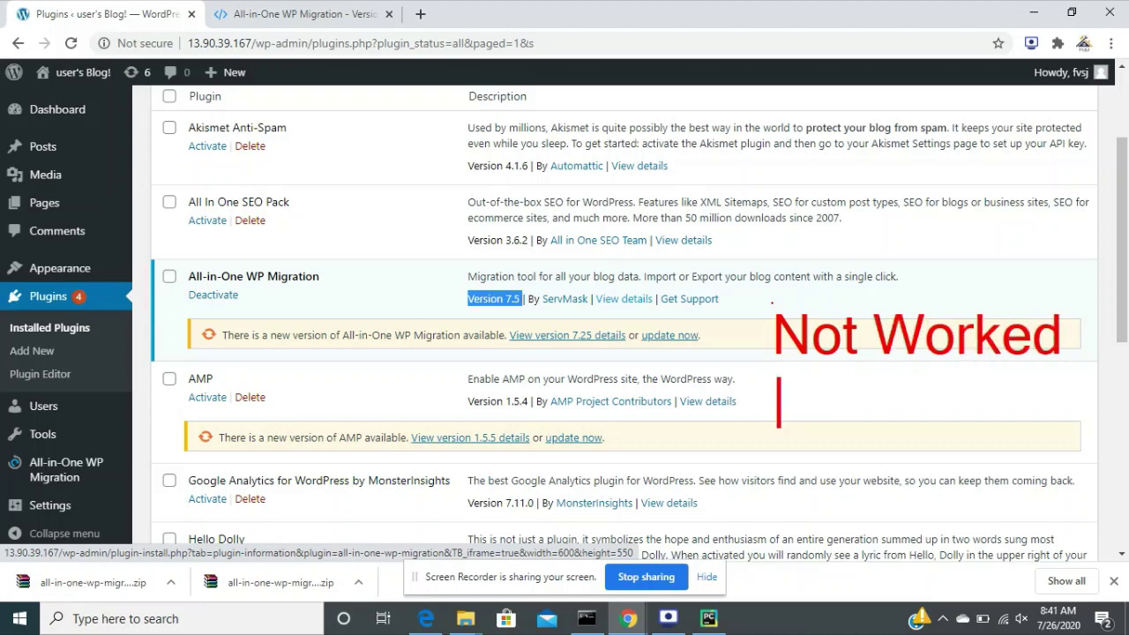
type("it ")
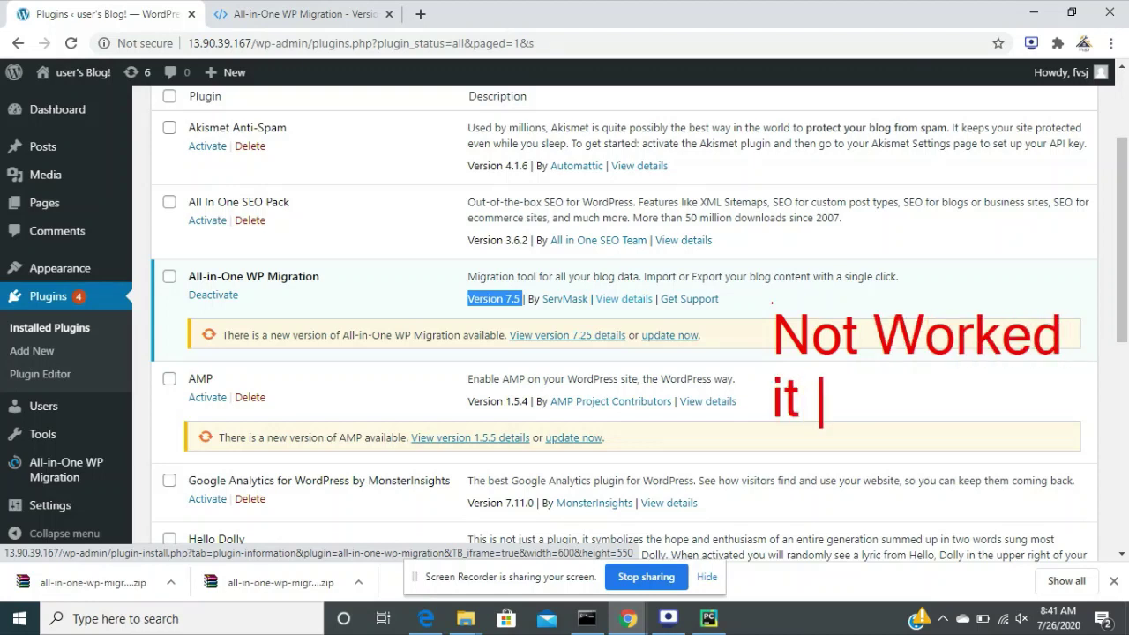
type("downloads")
key("Return")
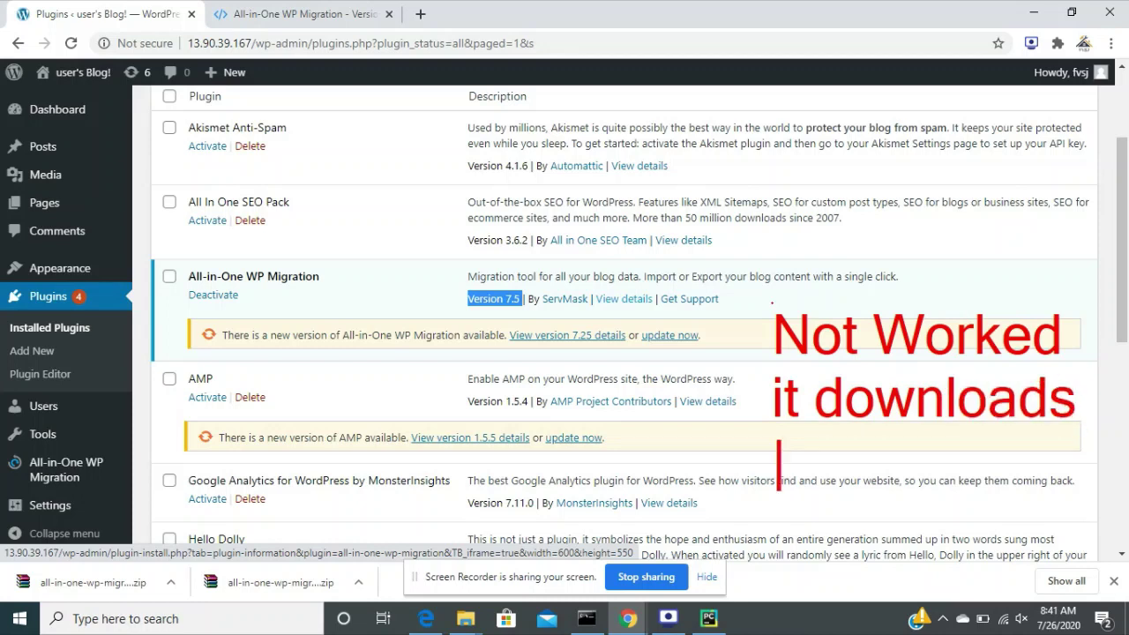
type("7.5")
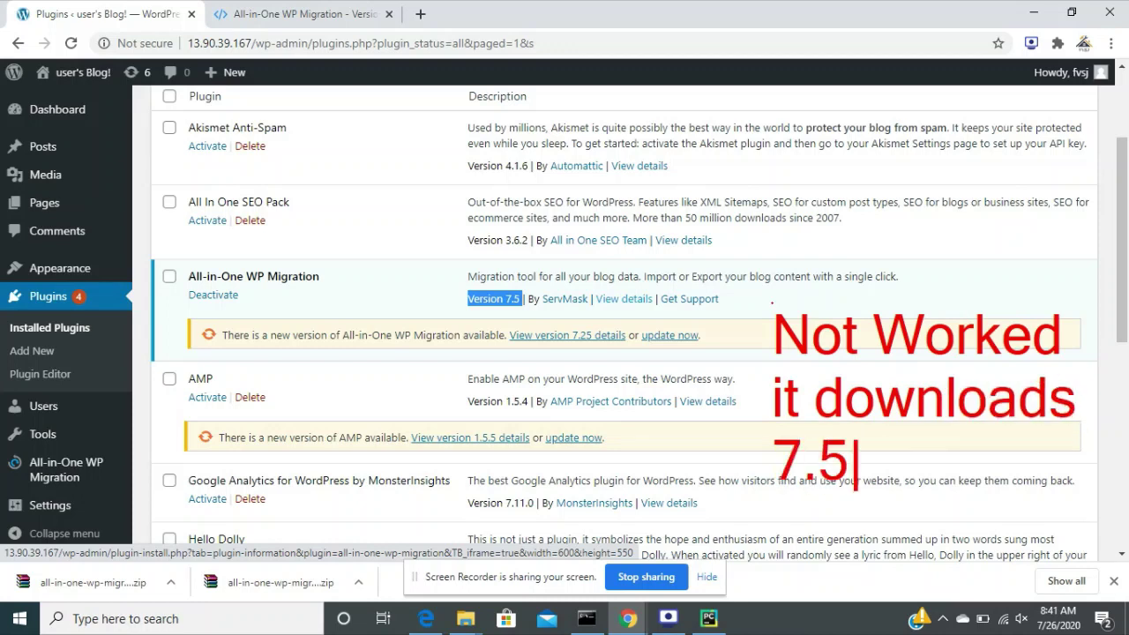
type(" version")
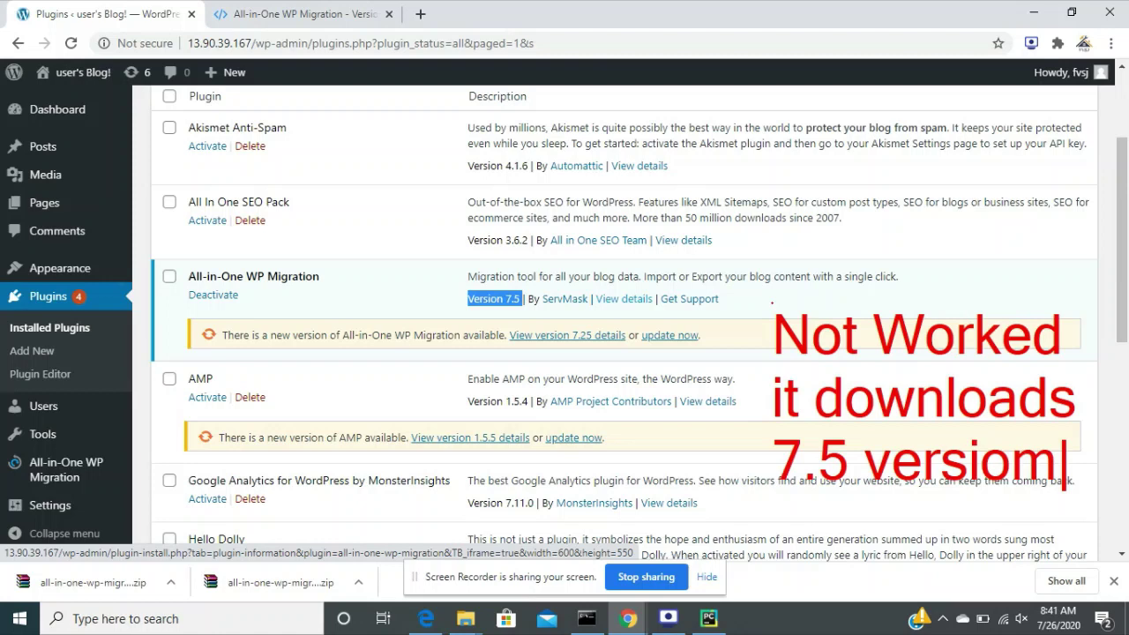
key("BackSpace")
type("n")
key("Return")
type(":")
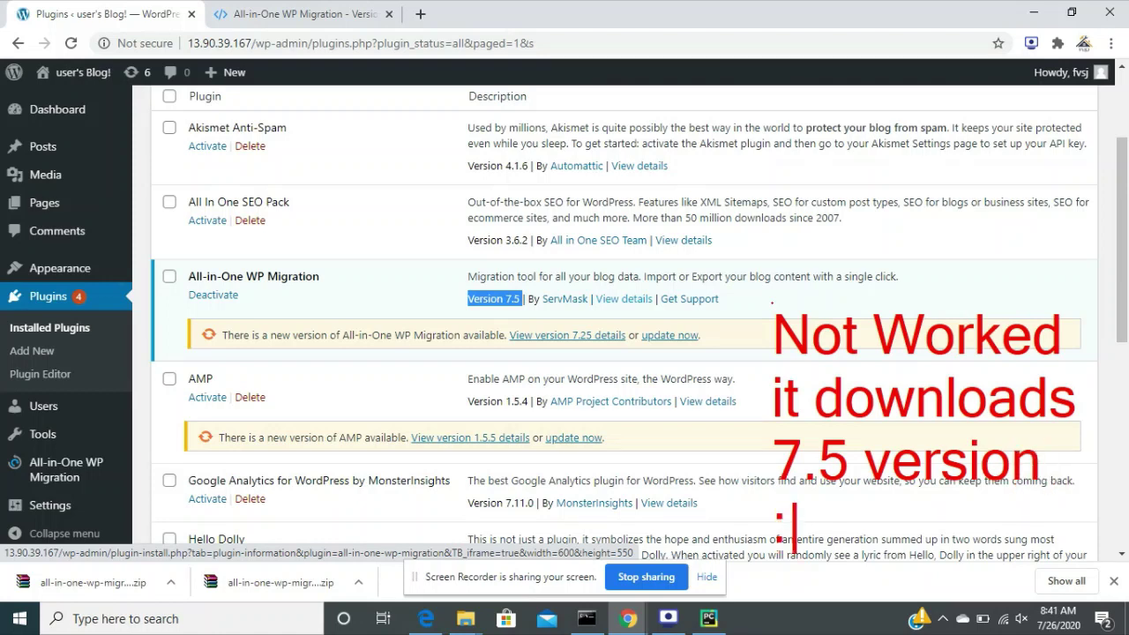
type("(")
key("Escape")
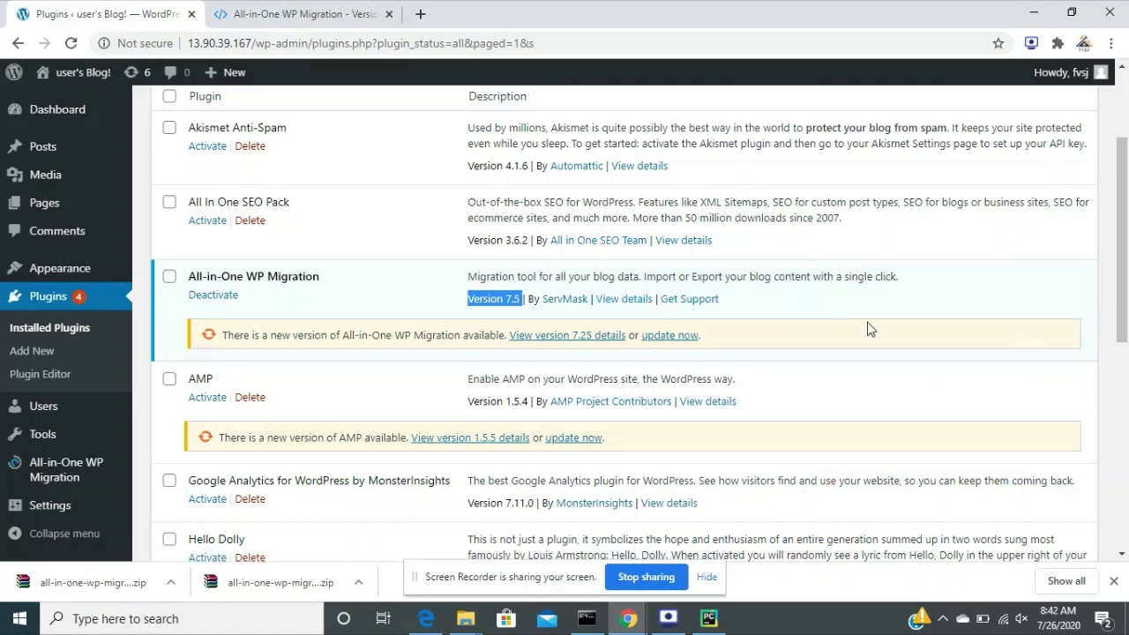
Deactivate and delete All-in-One WP Migration 7.5, confirming the deletion
left_click(199, 298)
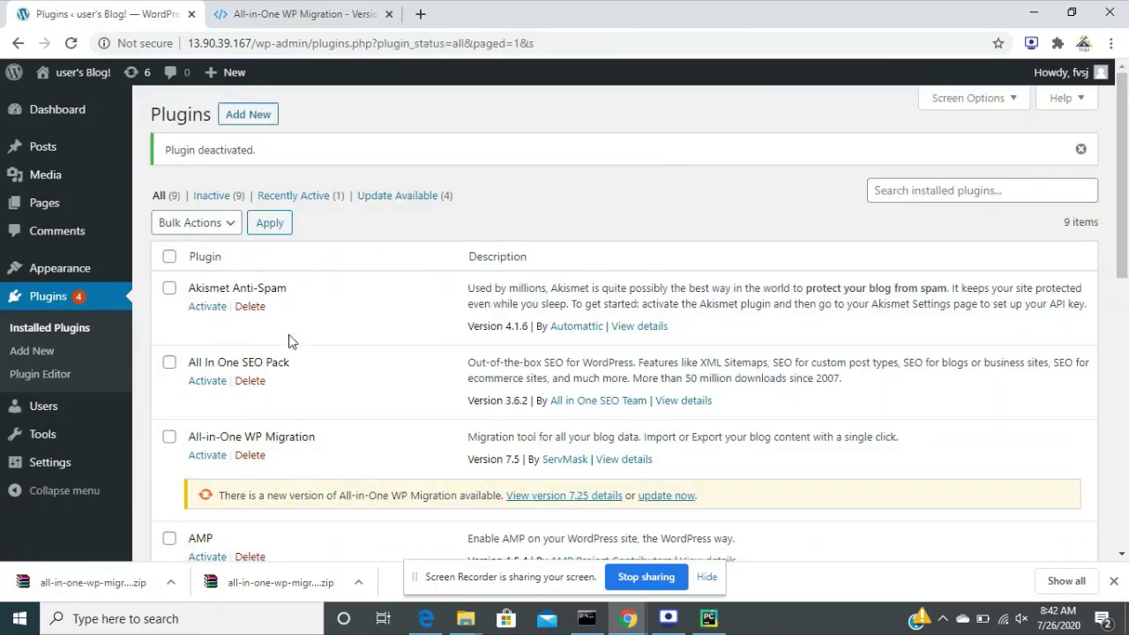
left_click(250, 455)
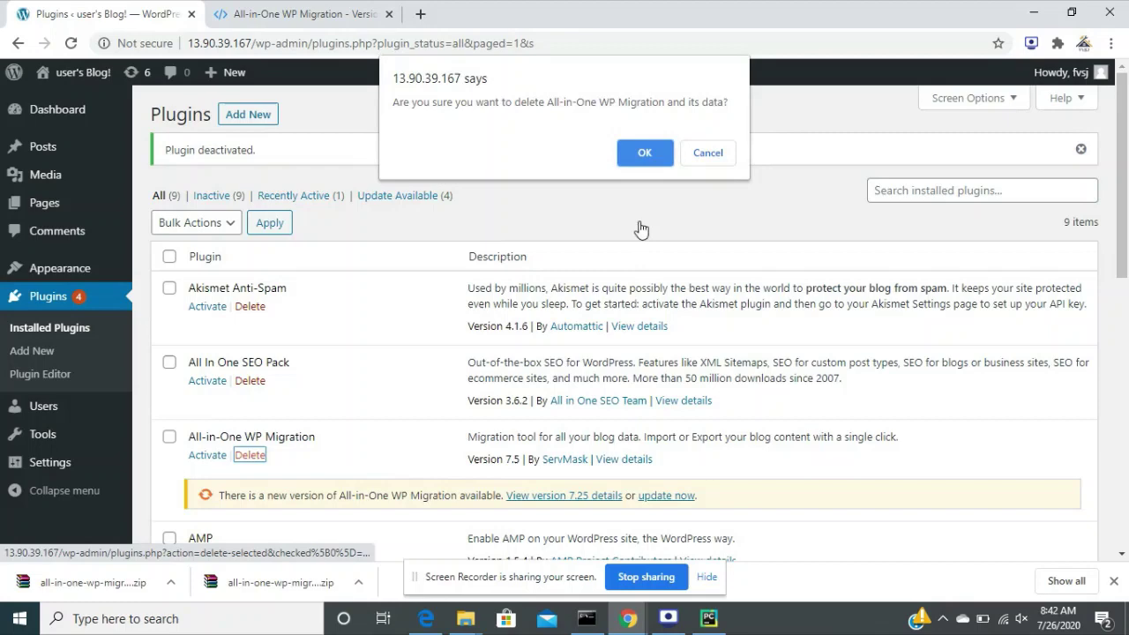
left_click(645, 154)
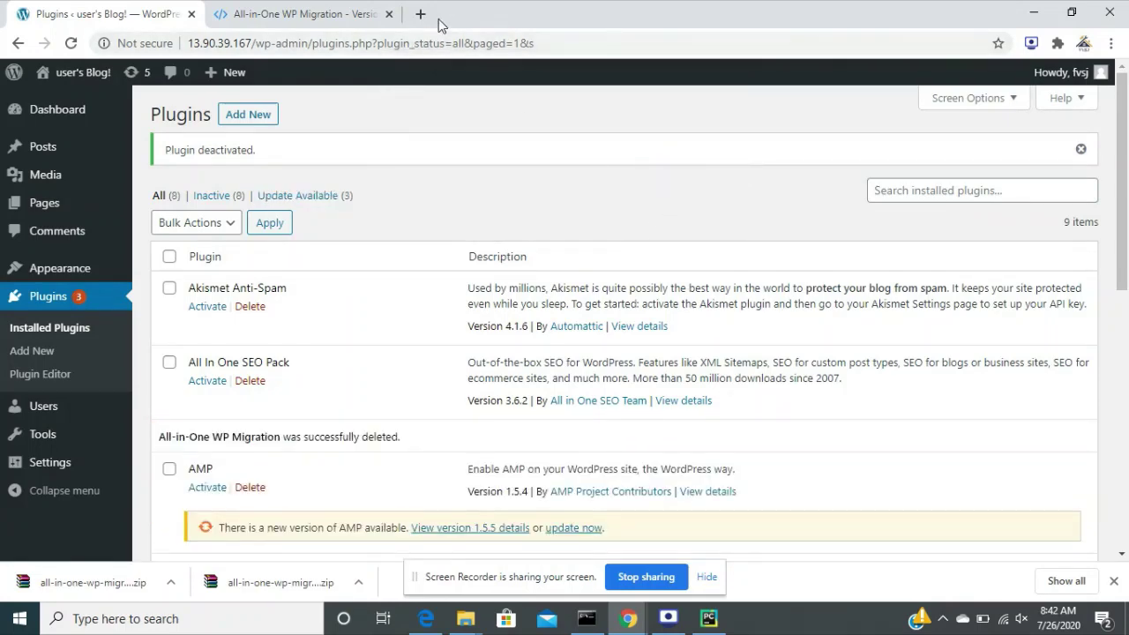
left_click(421, 14)
Go to github.com, open the fvsj/wordpress repository, and scroll to its file list
type("git")
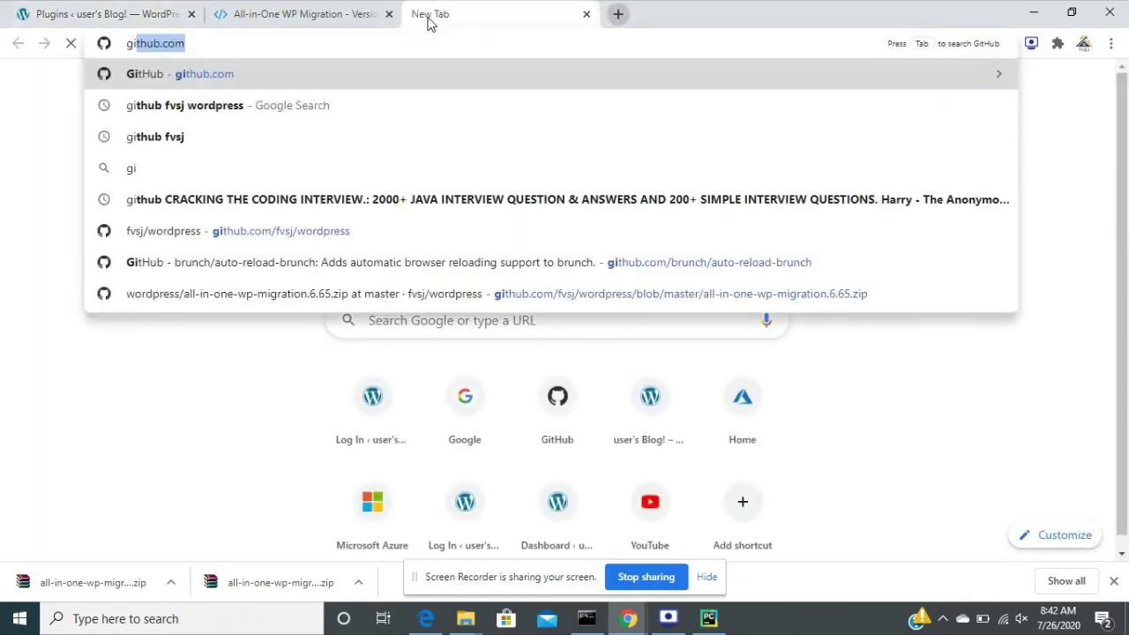
type("hub")
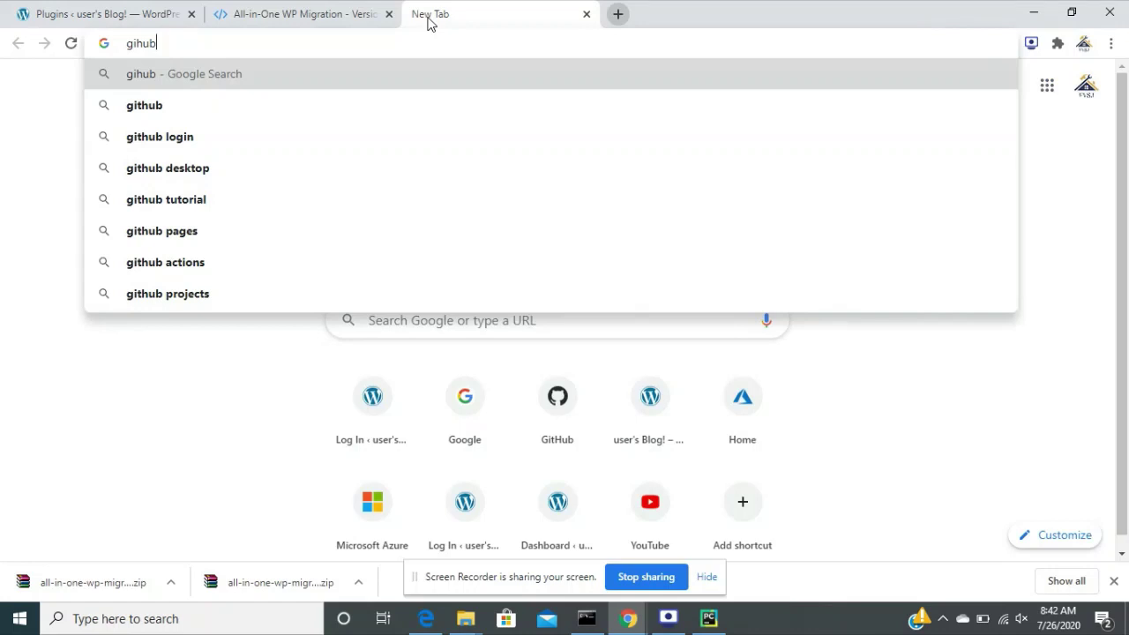
type(".com")
key("Return")
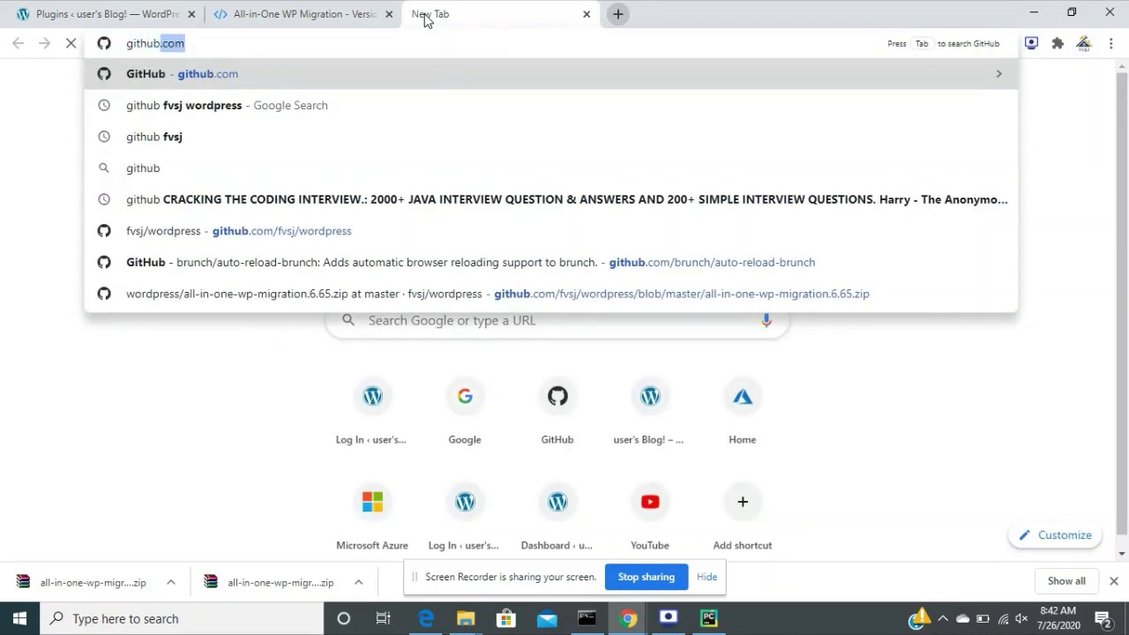
key("Return")
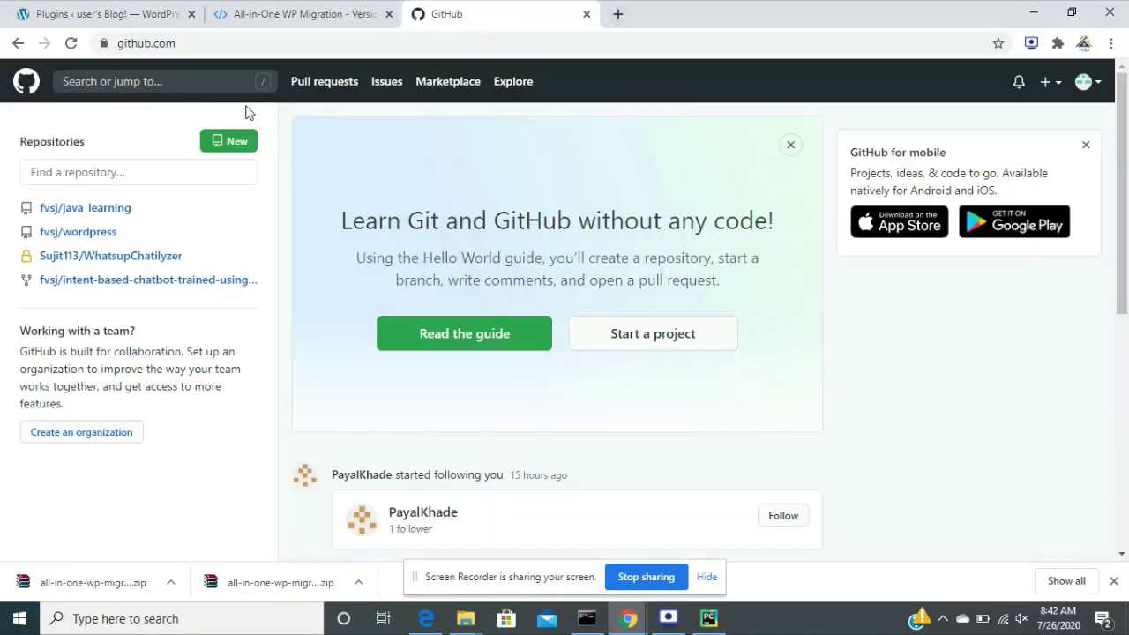
left_click(89, 234)
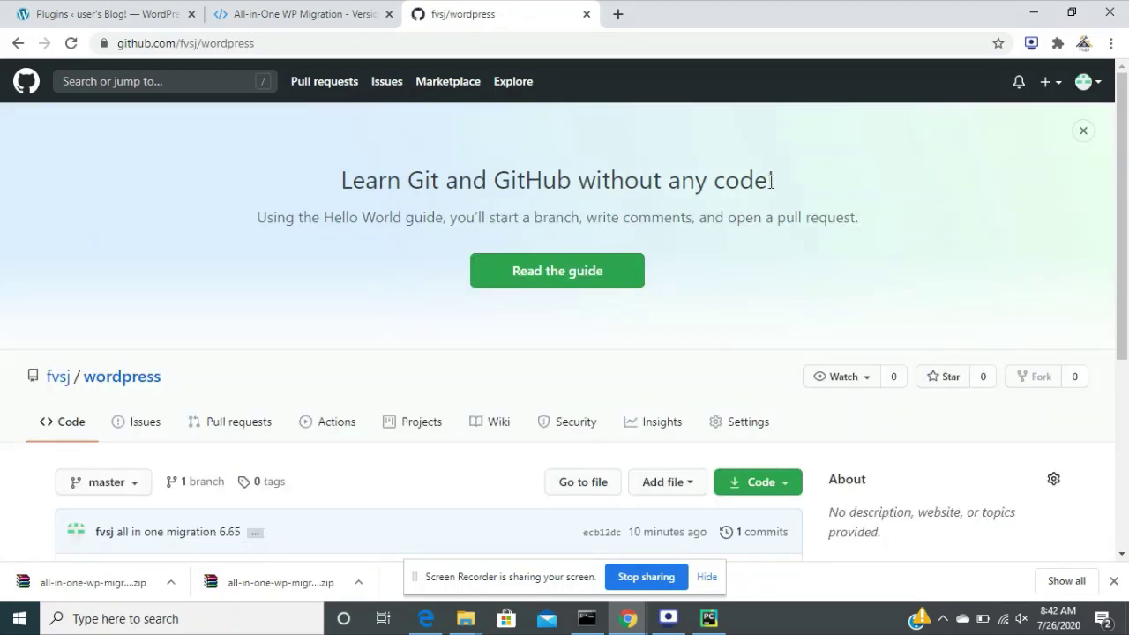
scroll(770, 180, "down", 3)
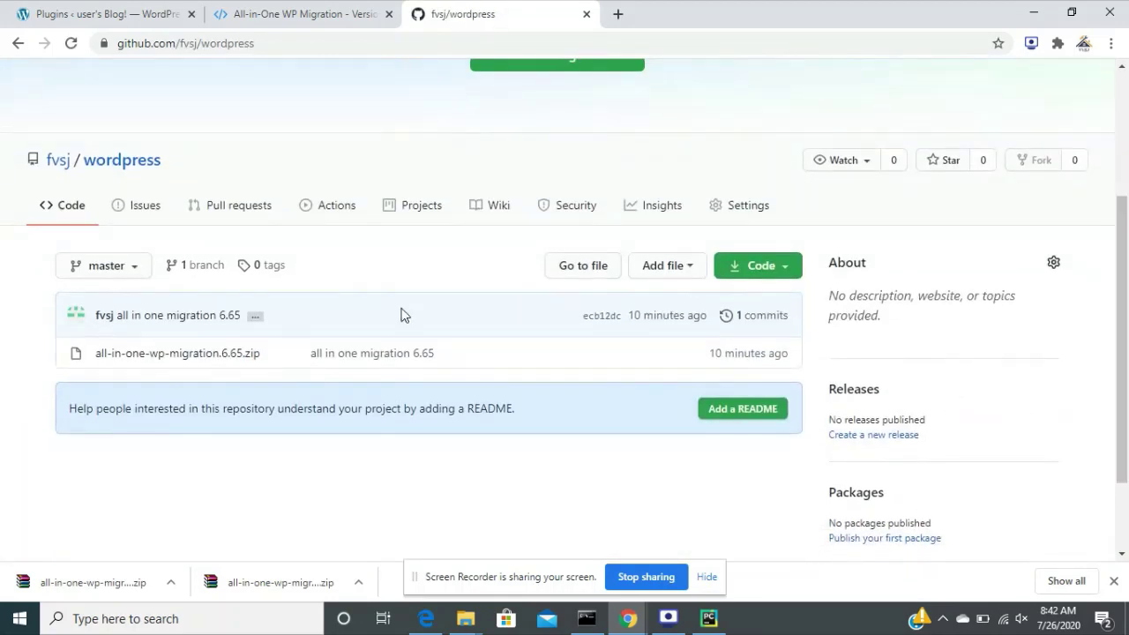
Open the all-in-one-wp-migration.6.65.zip file page and highlight github.com and the file name in its URL
left_click(213, 353)
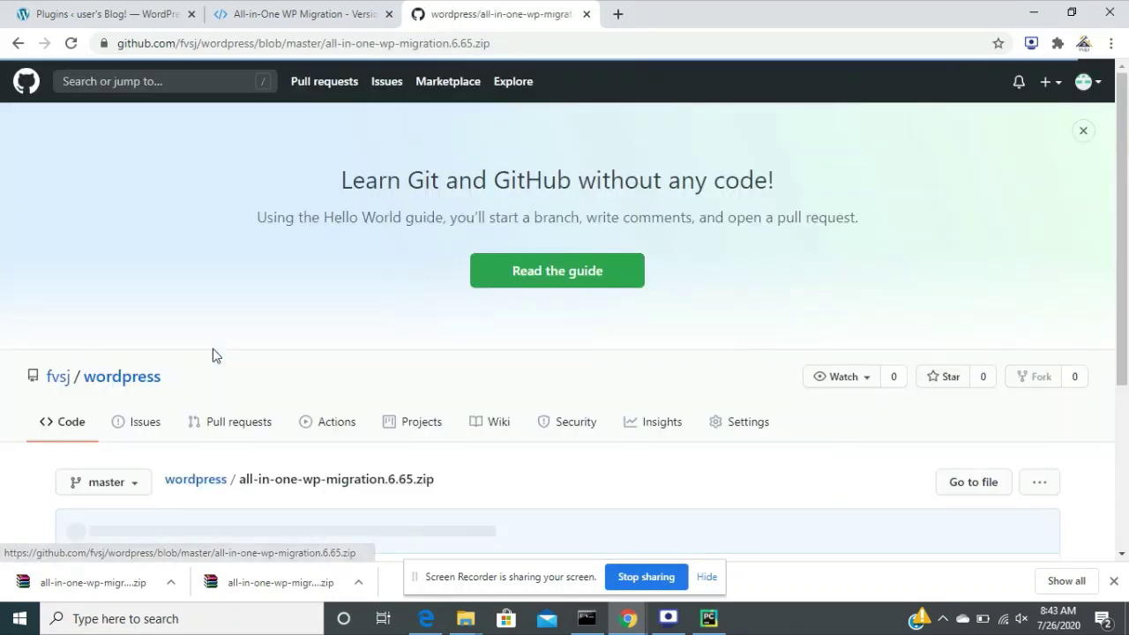
left_click(497, 45)
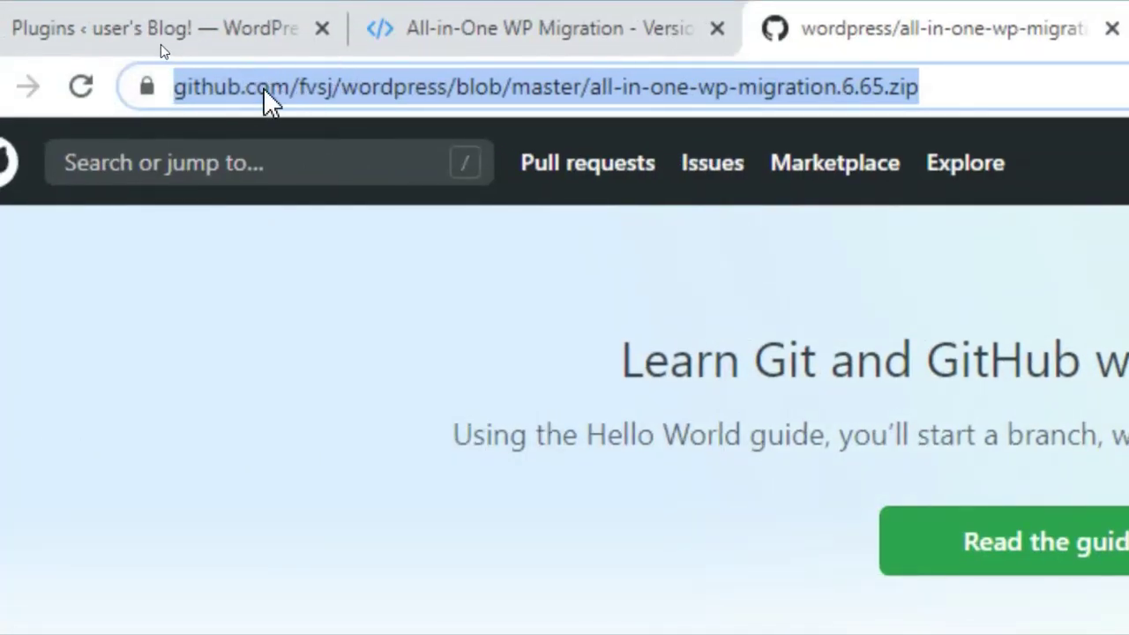
left_click(322, 97)
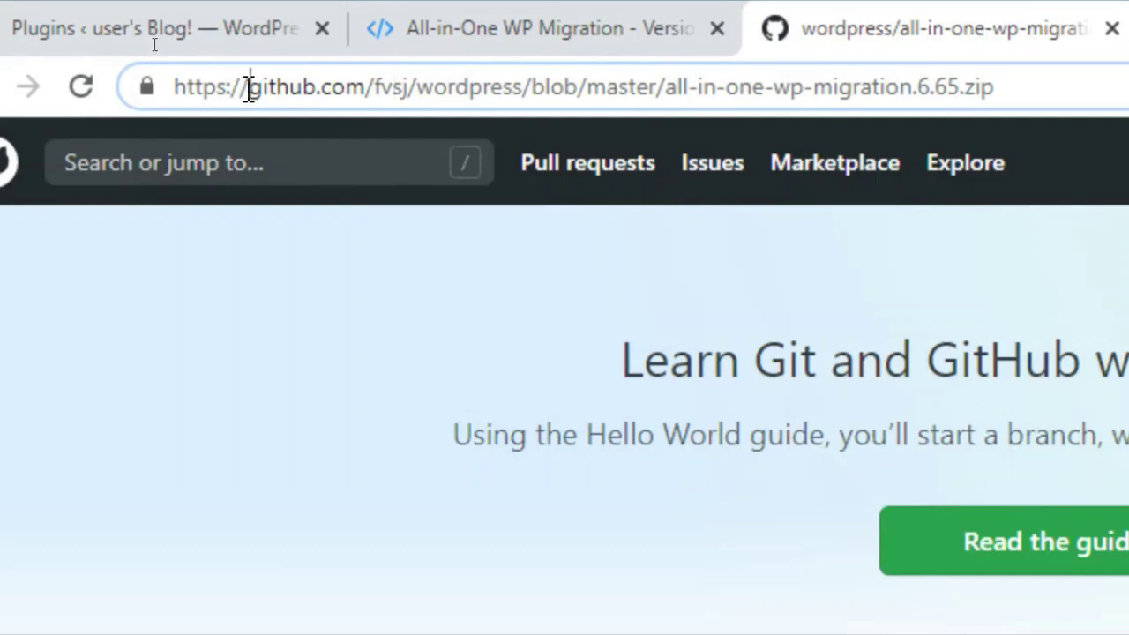
left_click_drag(247, 88, 504, 95)
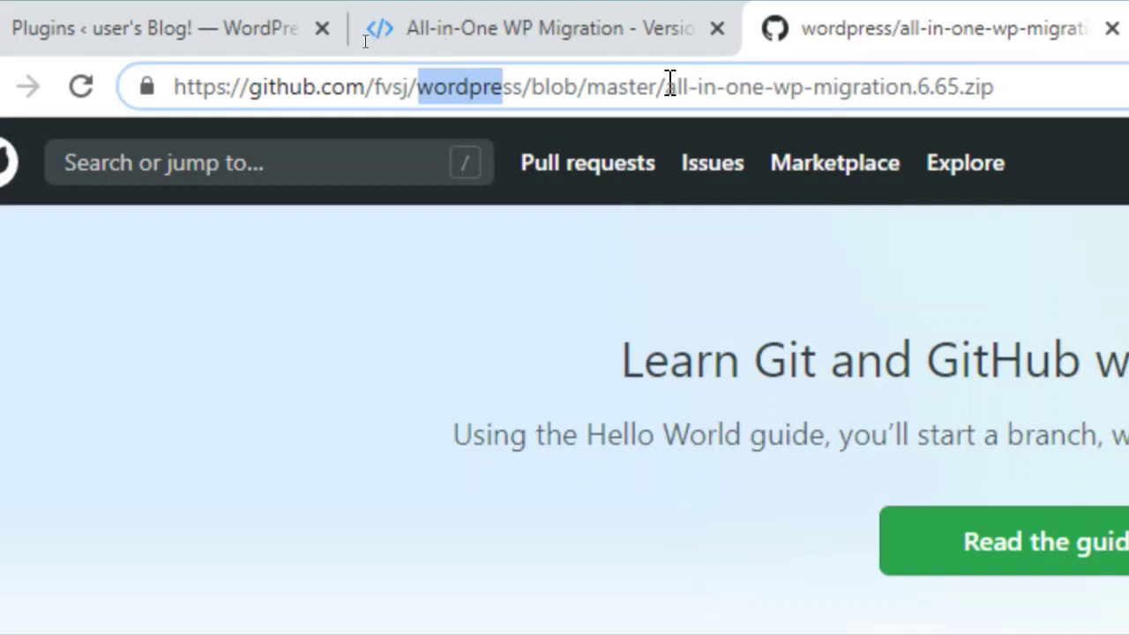
left_click_drag(666, 92, 987, 103)
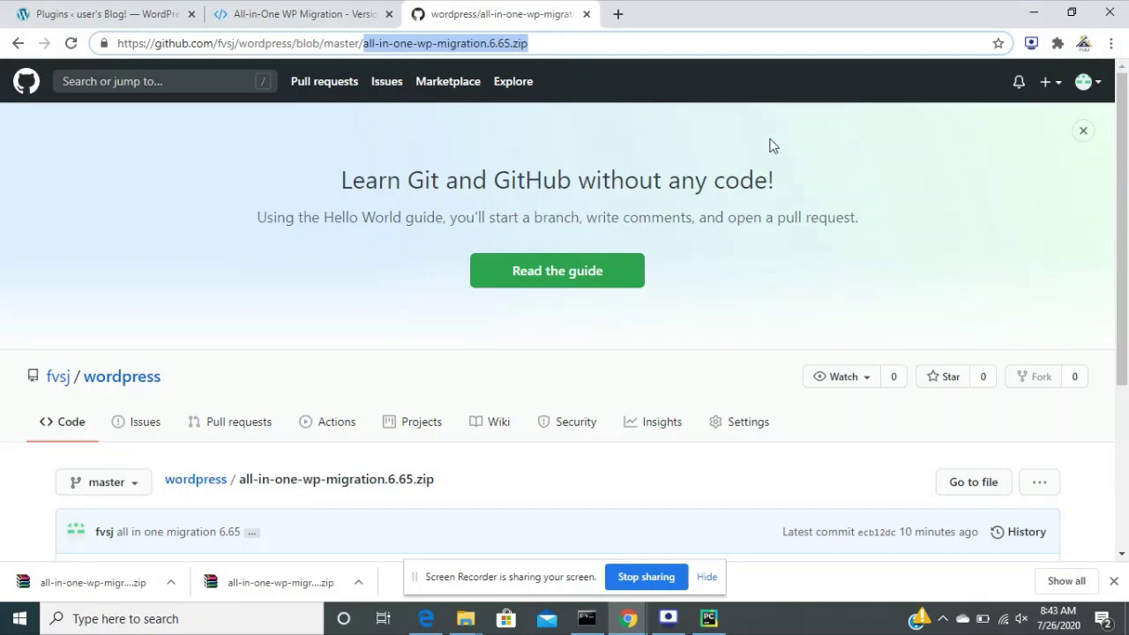
Download the 6.65 zip and bring up options for the finished download
left_click_drag(1123, 198, 1123, 303)
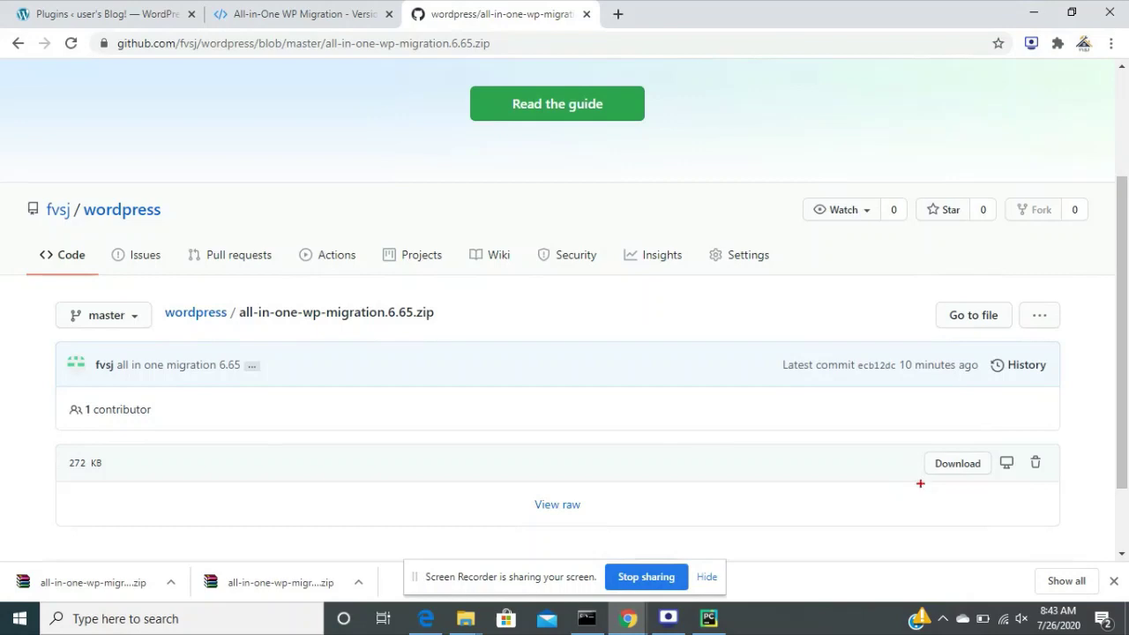
left_click_drag(928, 455, 989, 477)
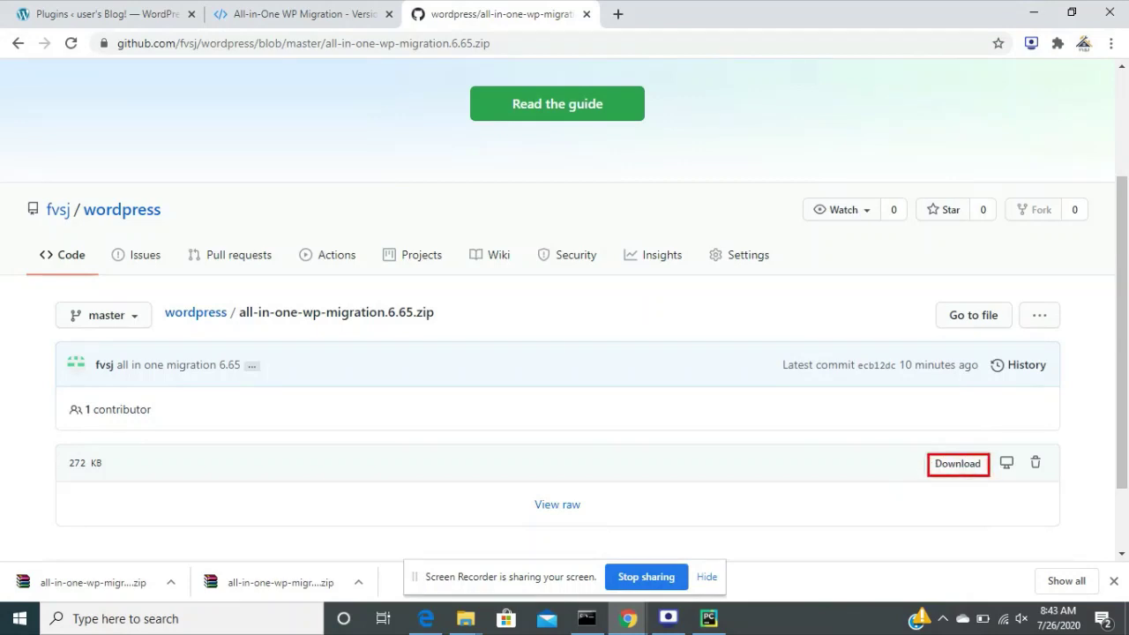
left_click_drag(972, 475, 1011, 507)
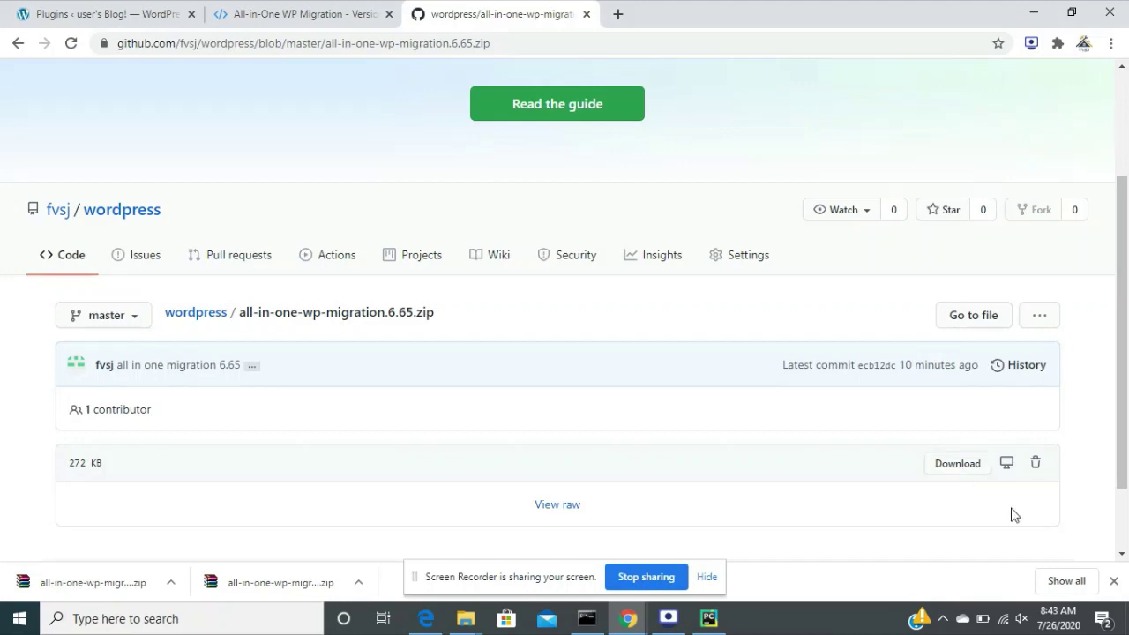
left_click(954, 476)
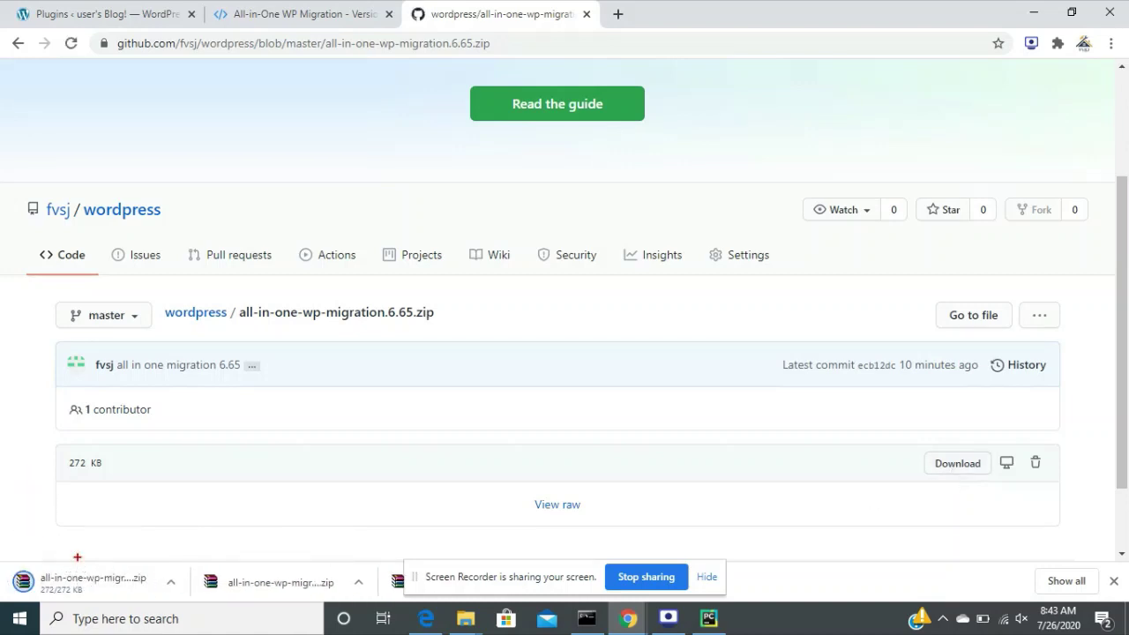
left_click_drag(68, 563, 110, 540)
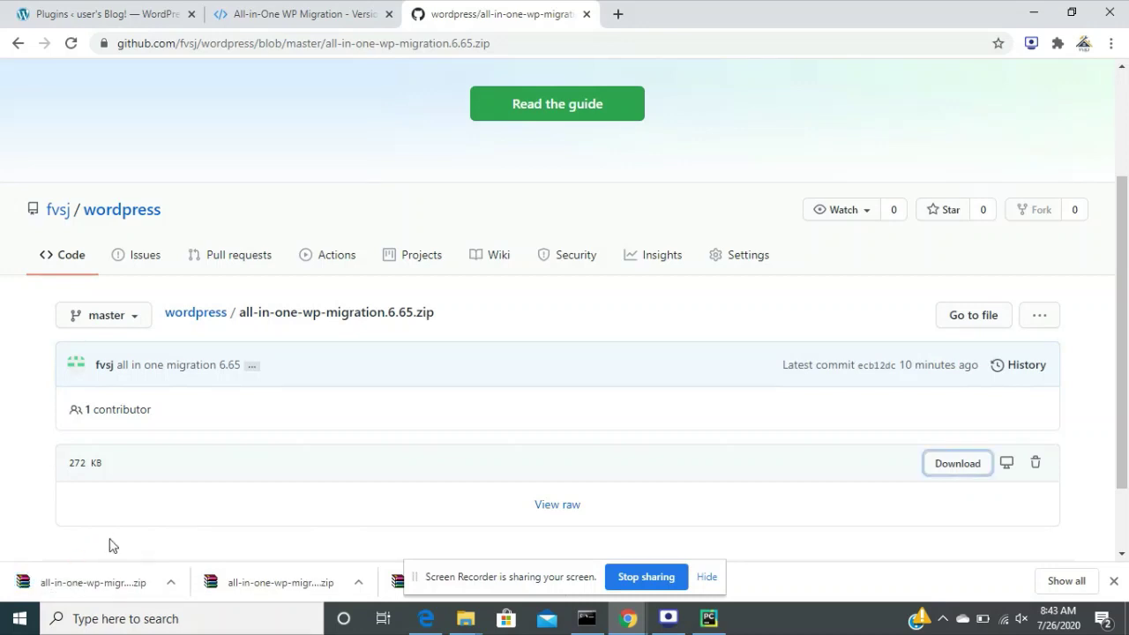
right_click(79, 589)
left_click(159, 542)
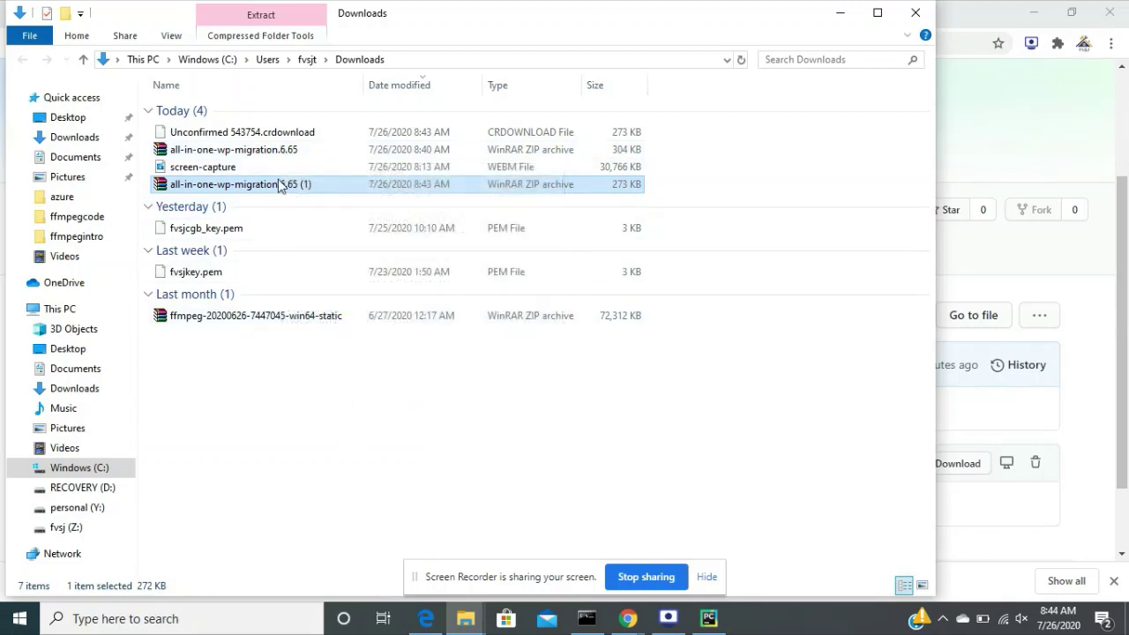
left_click(286, 455)
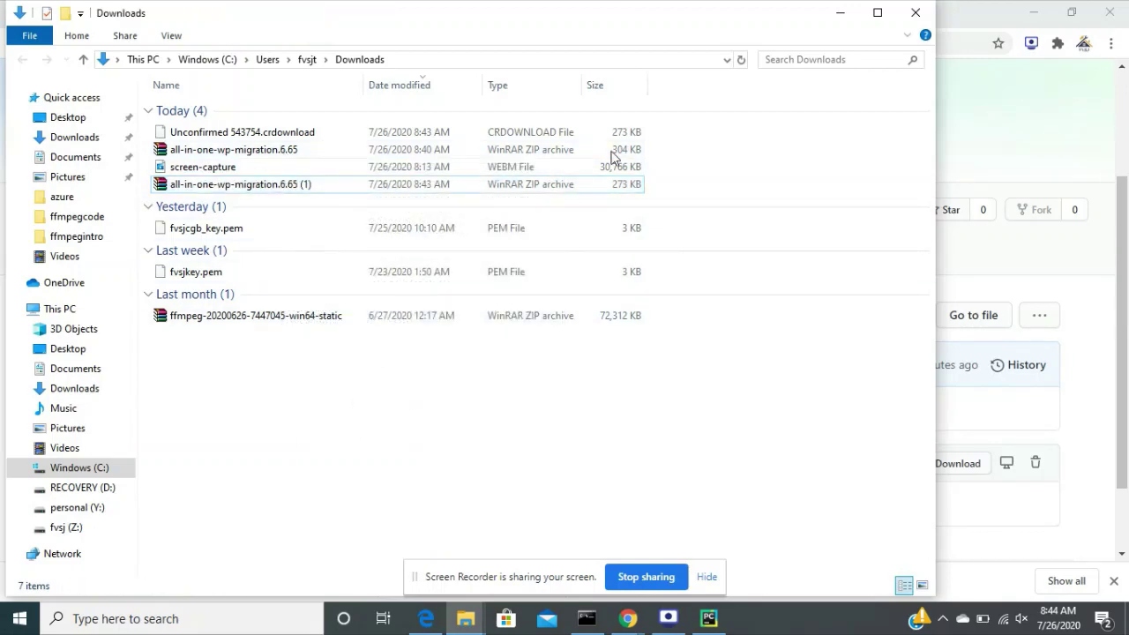
Upload and install the all-in-one-wp-migration.6.65 (1).zip through Add New > Upload Plugin
left_click(839, 12)
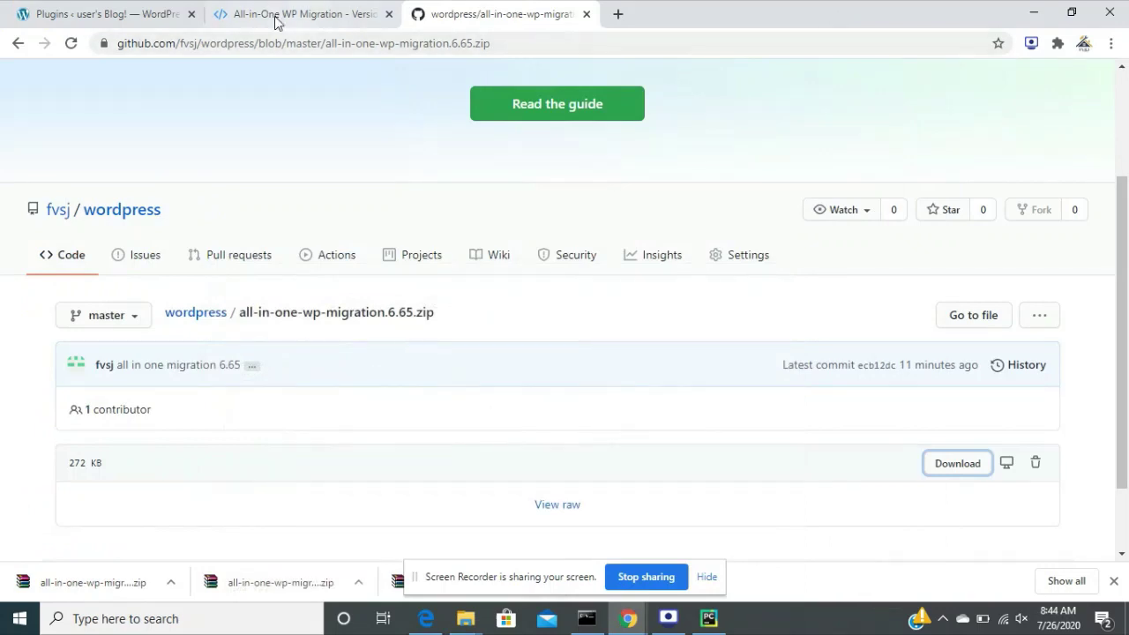
left_click(104, 16)
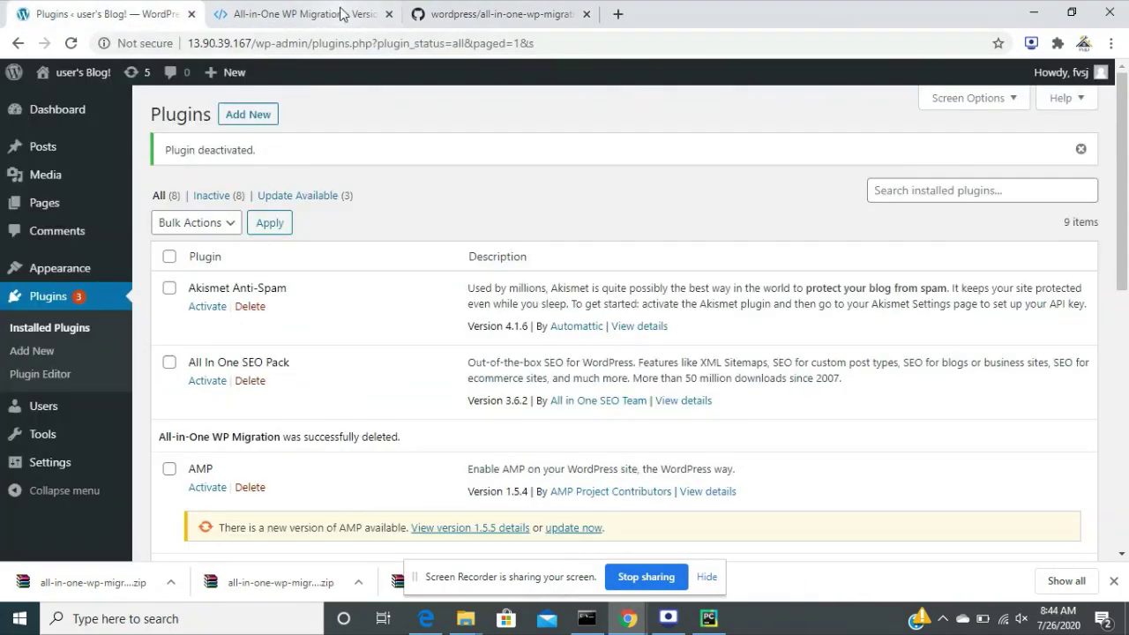
left_click(246, 124)
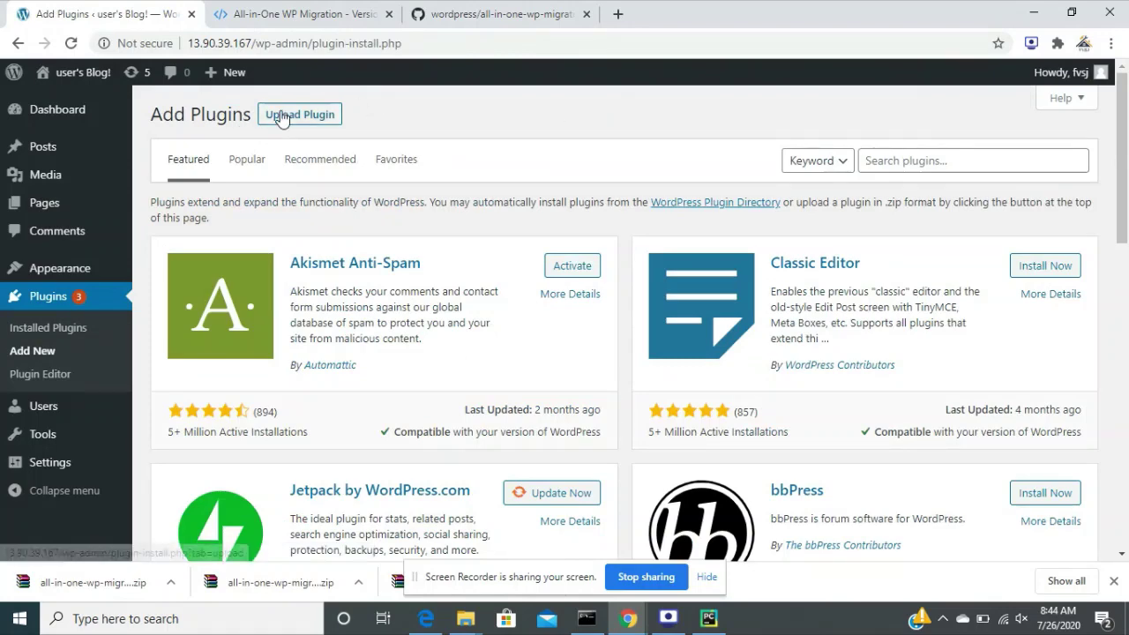
left_click(284, 115)
left_click(506, 263)
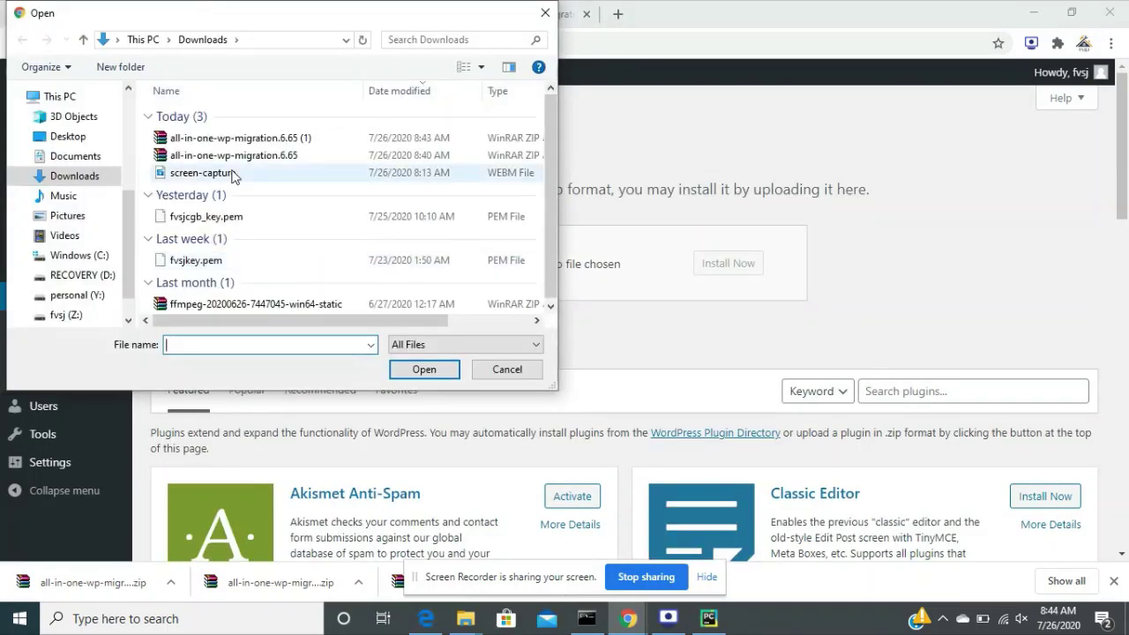
double_click(297, 139)
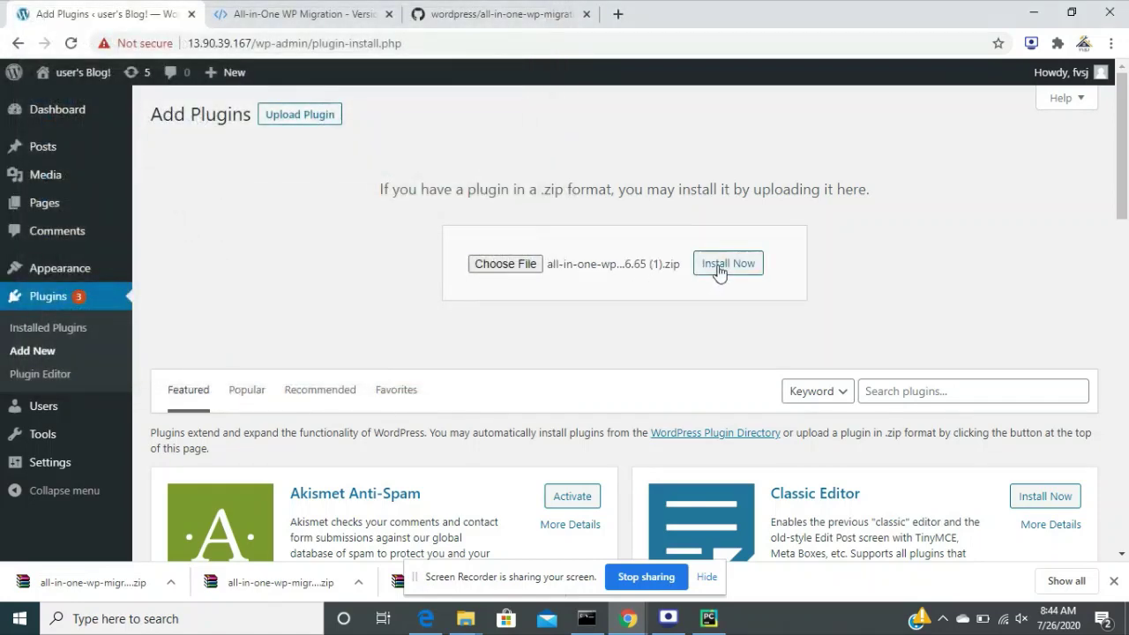
left_click(719, 269)
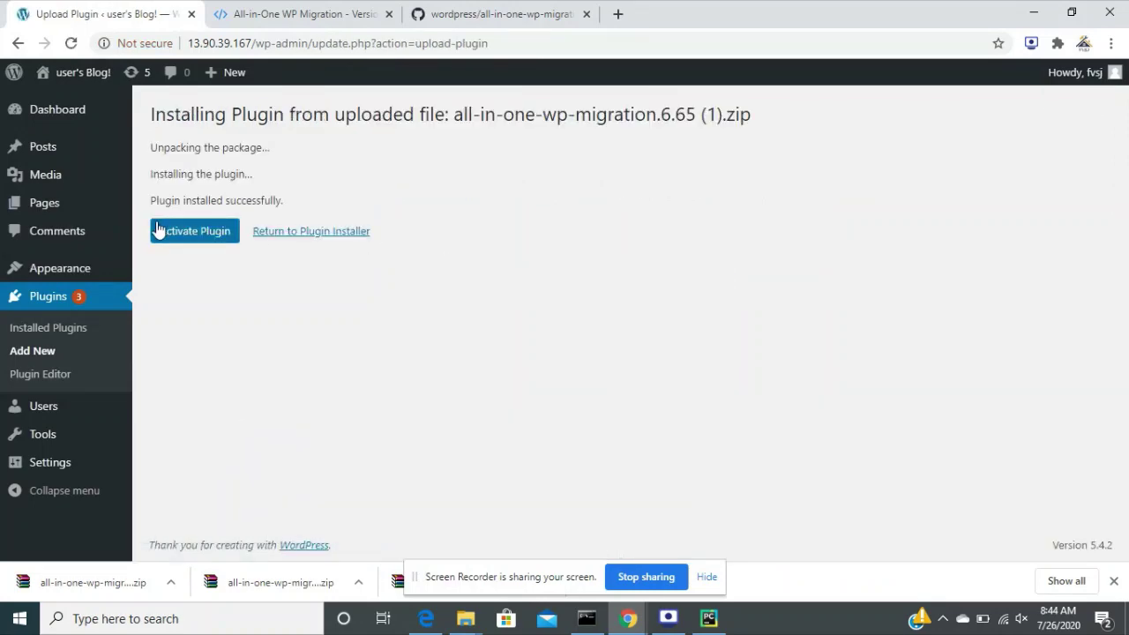
Activate All-in-One WP Migration and confirm the plugins list shows version 6.65
left_click(188, 234)
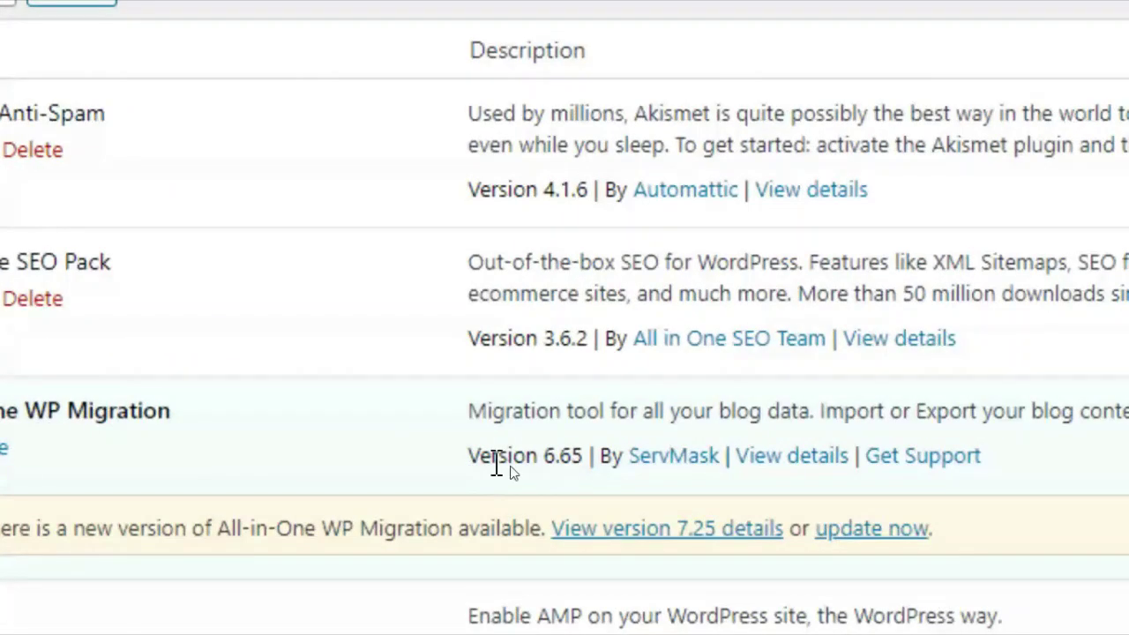
left_click_drag(468, 466, 589, 473)
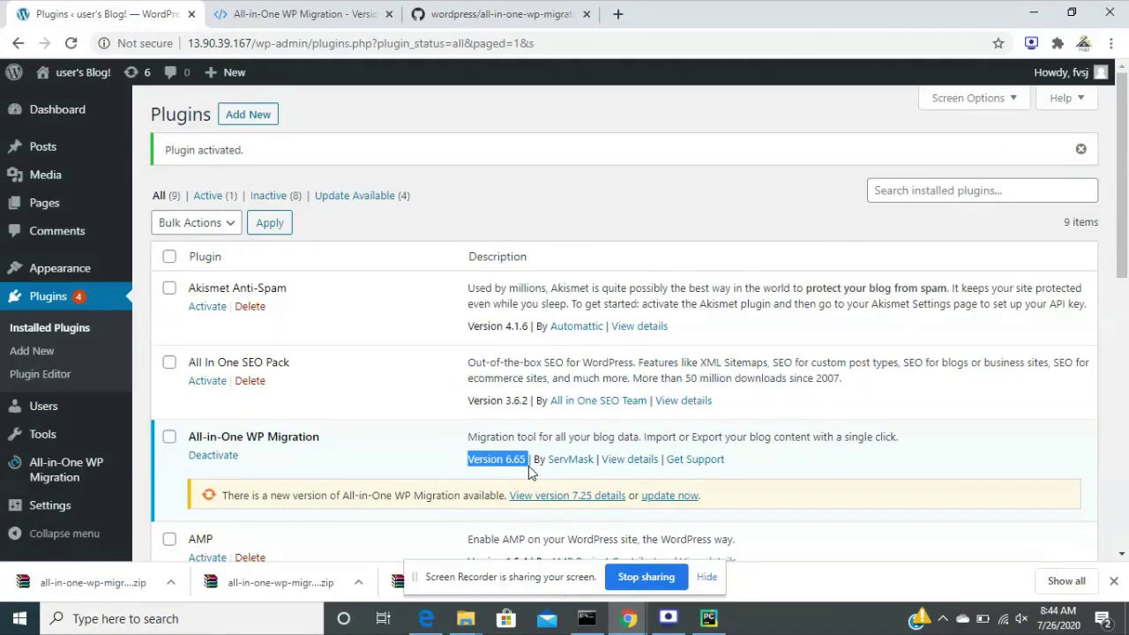
left_click(404, 474)
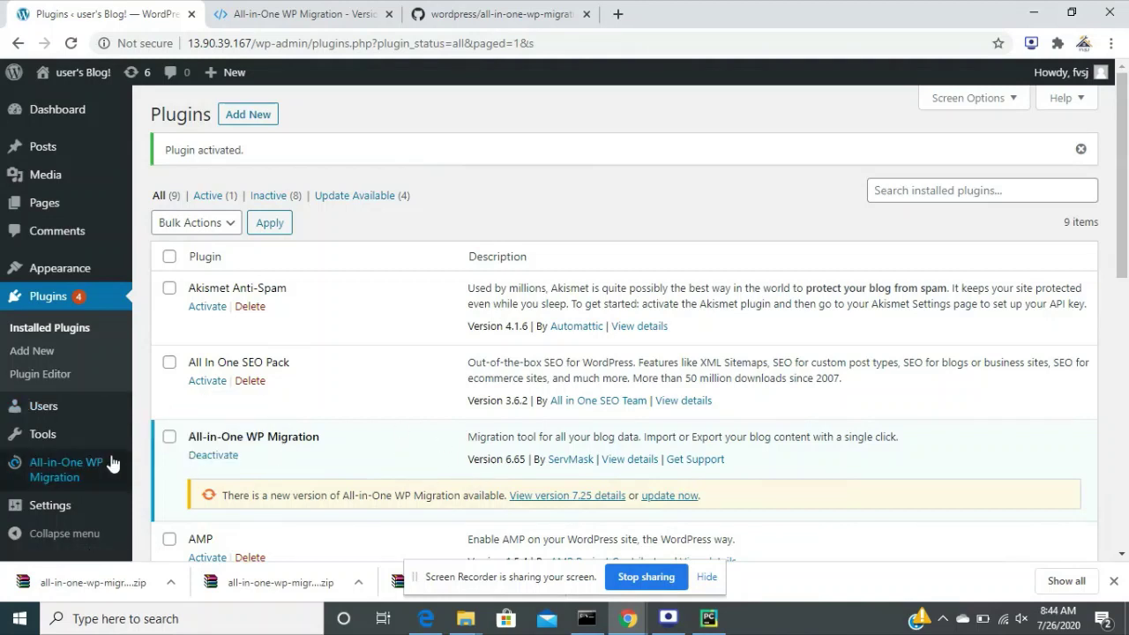
Open the All-in-One WP Migration Import page and note its 512 MB upload limit
mouse_move(66, 470)
left_click(149, 496)
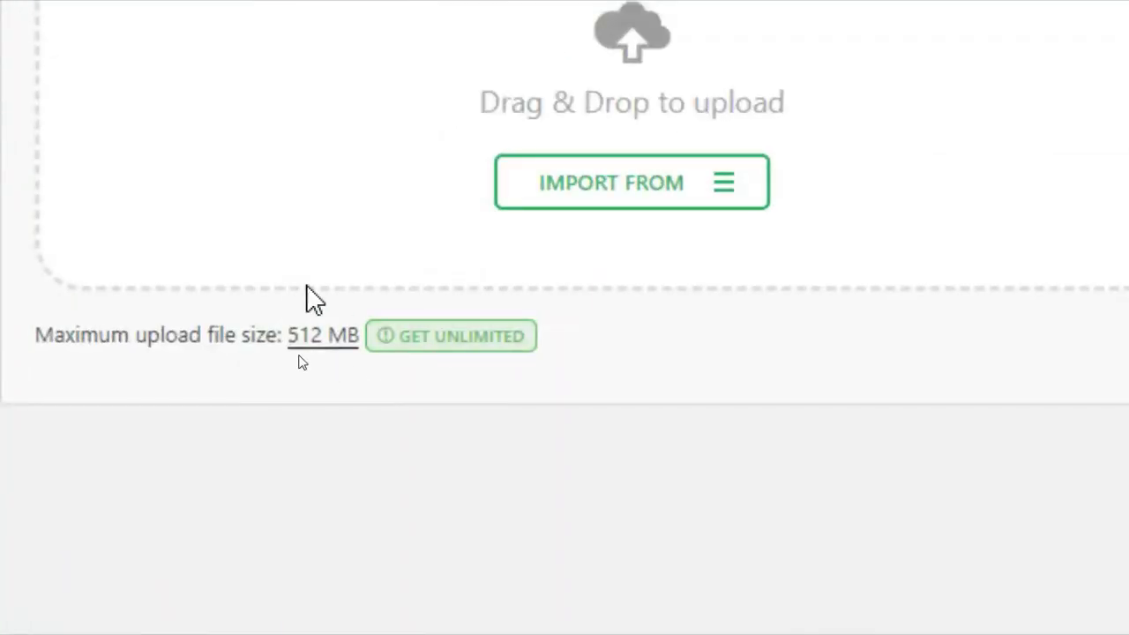
left_click_drag(281, 333, 363, 335)
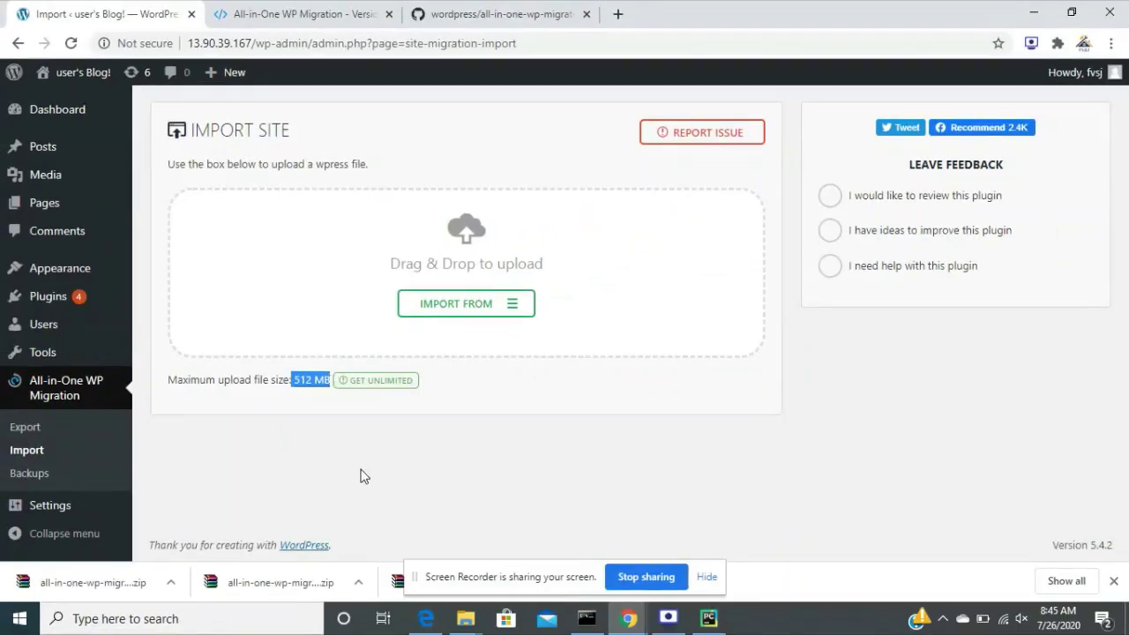
left_click(337, 470)
mouse_move(48, 297)
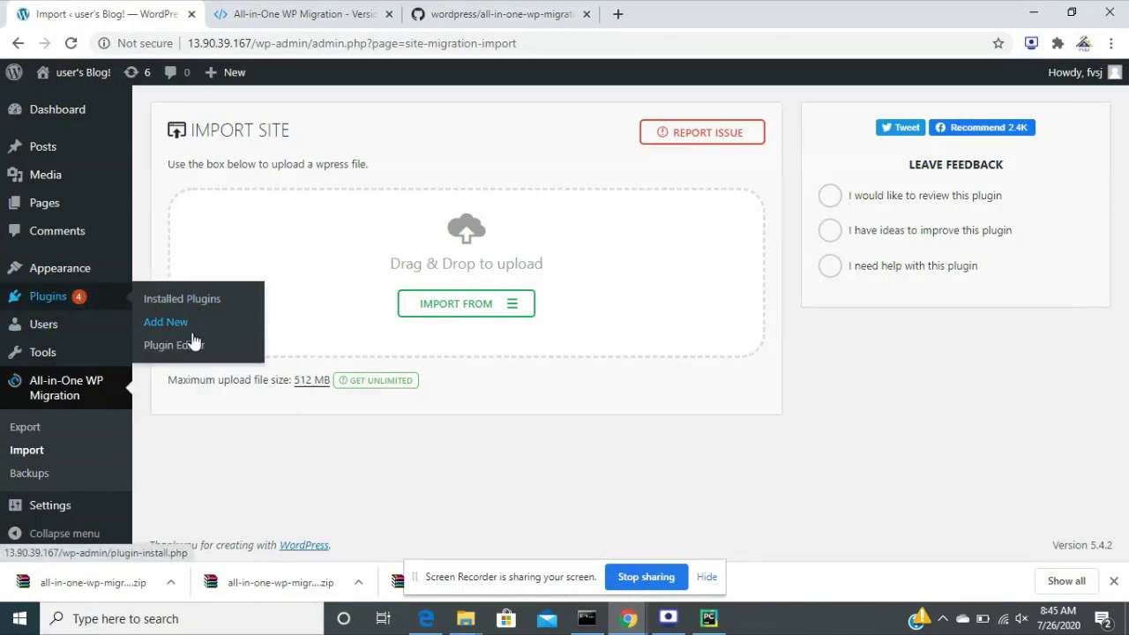
Load All-in-One WP Migration's files into the Plugin Editor via the plugin dropdown
left_click(188, 346)
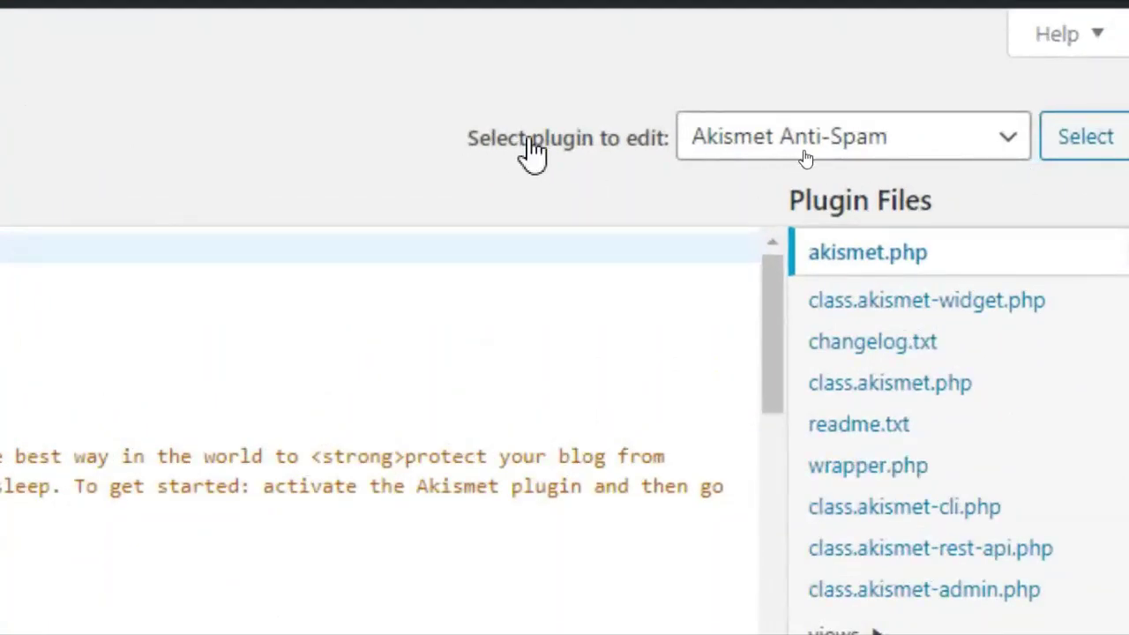
left_click(985, 144)
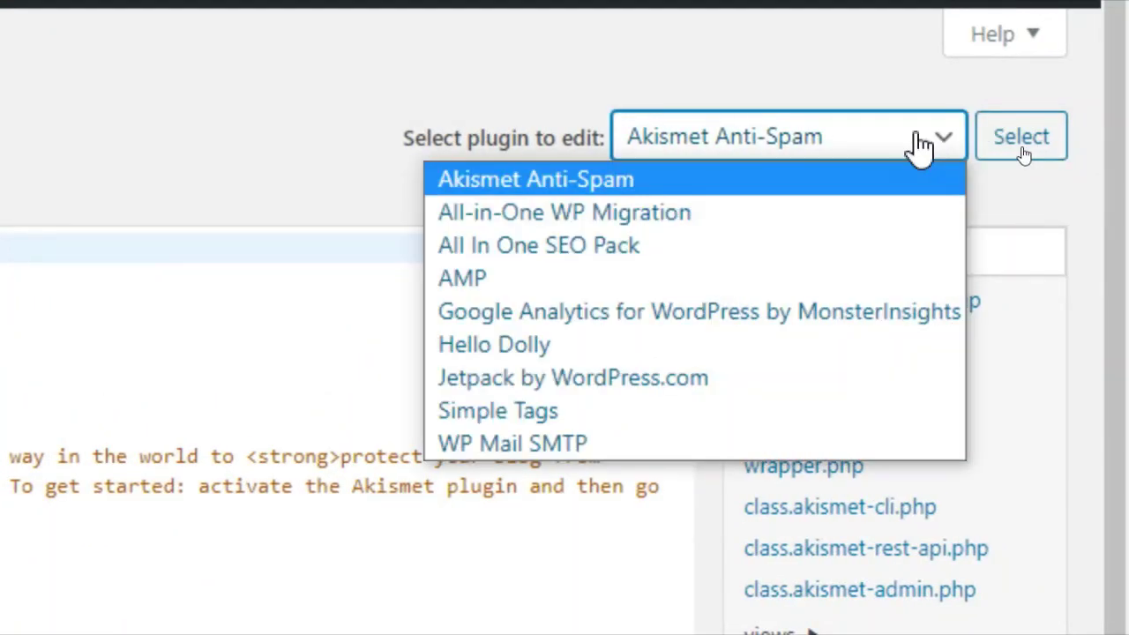
left_click(683, 217)
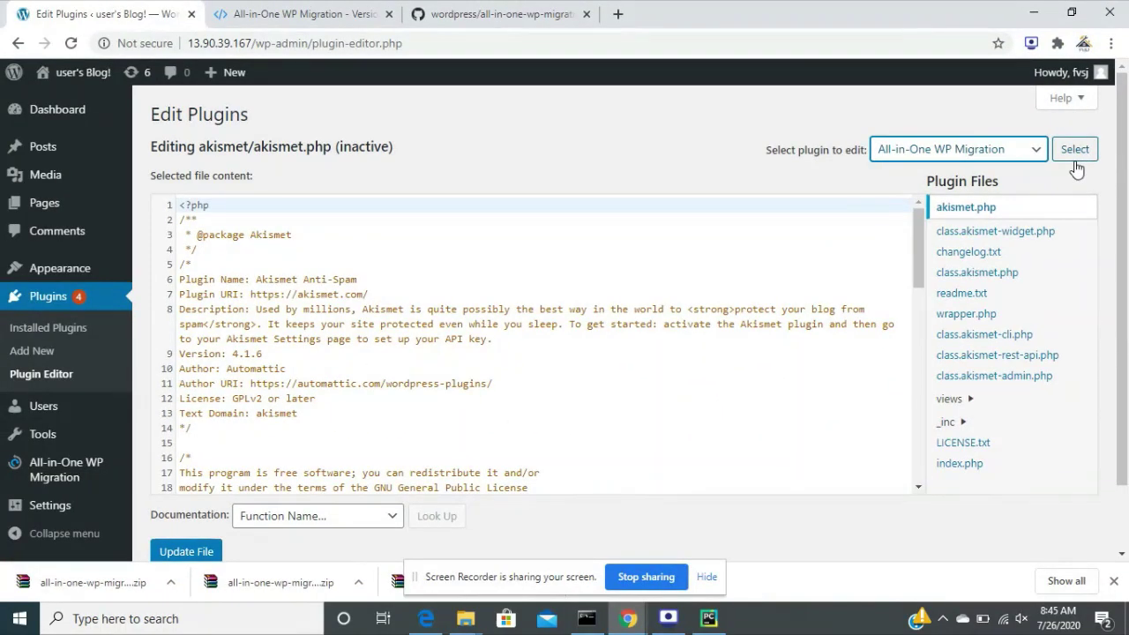
left_click(1074, 161)
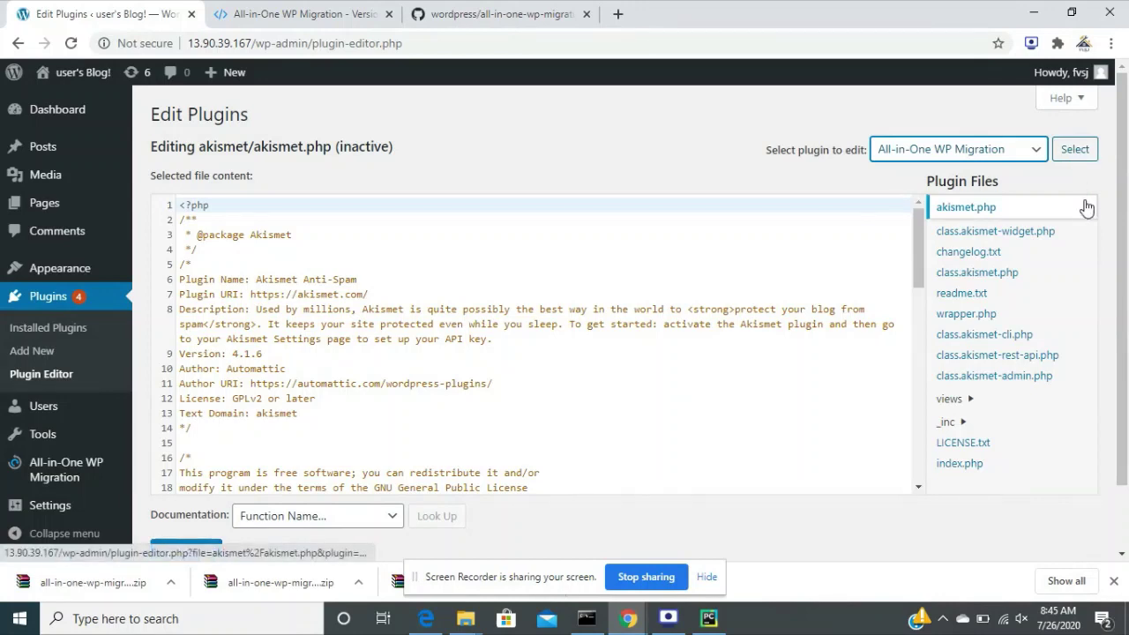
left_click(1080, 158)
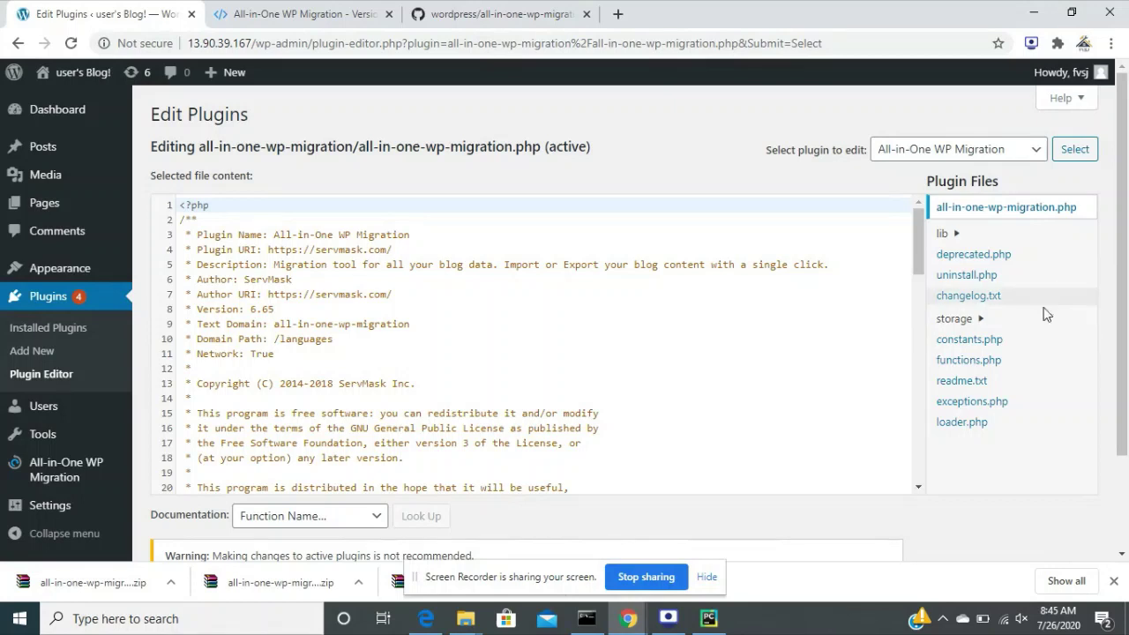
Open constants.php and scroll to line 249's 536870912-byte max file size
left_click(1018, 359)
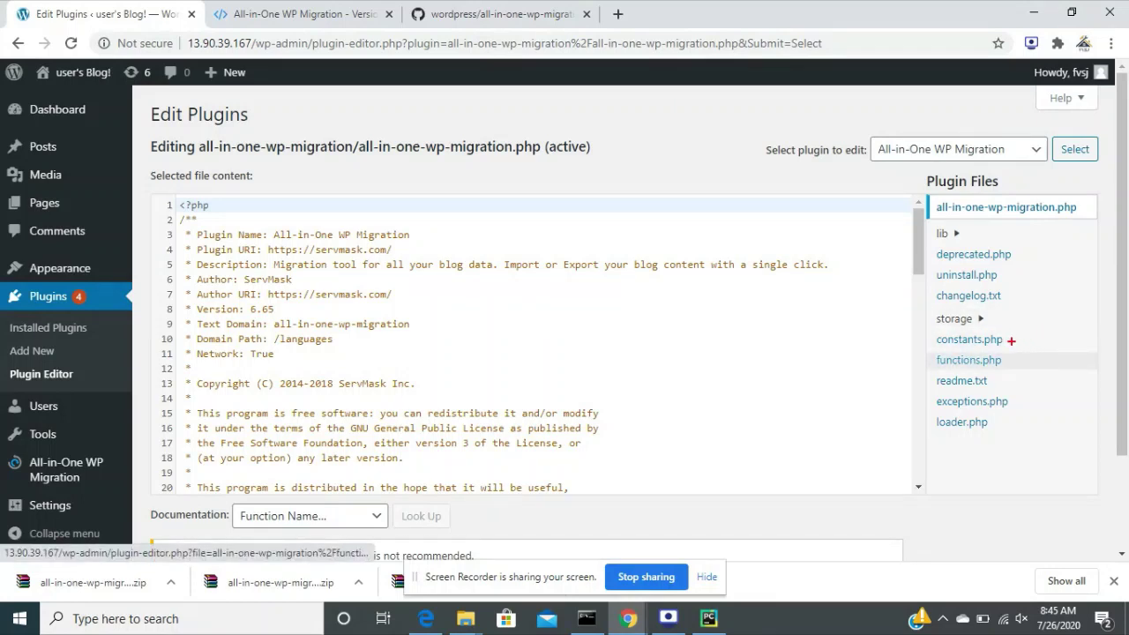
left_click_drag(1005, 339, 1044, 344)
left_click(997, 348)
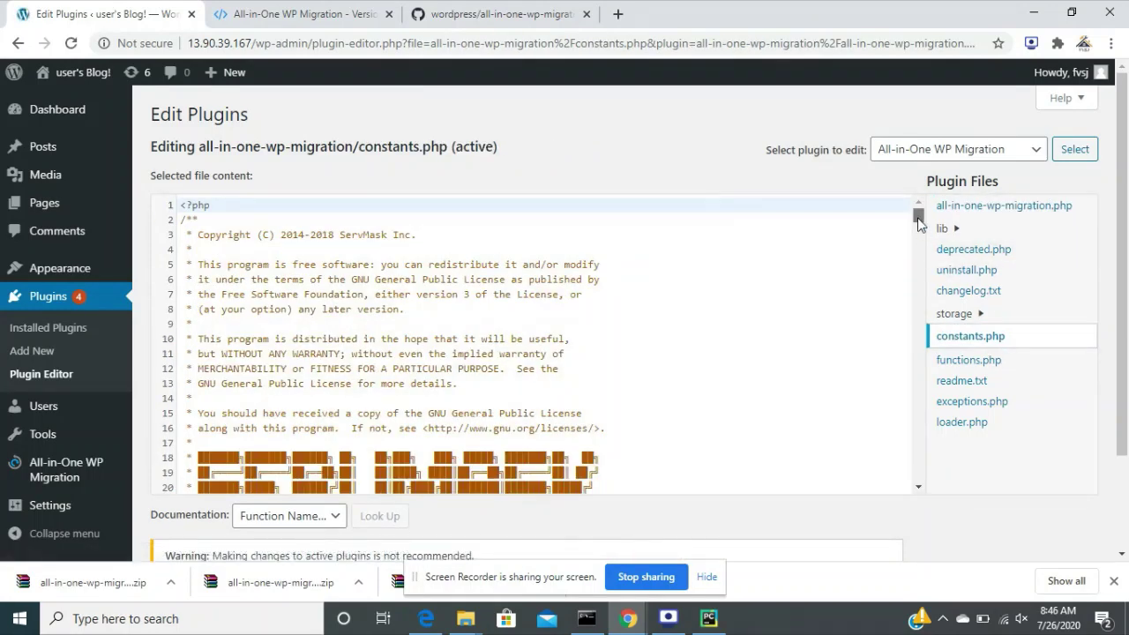
left_click_drag(919, 222, 924, 327)
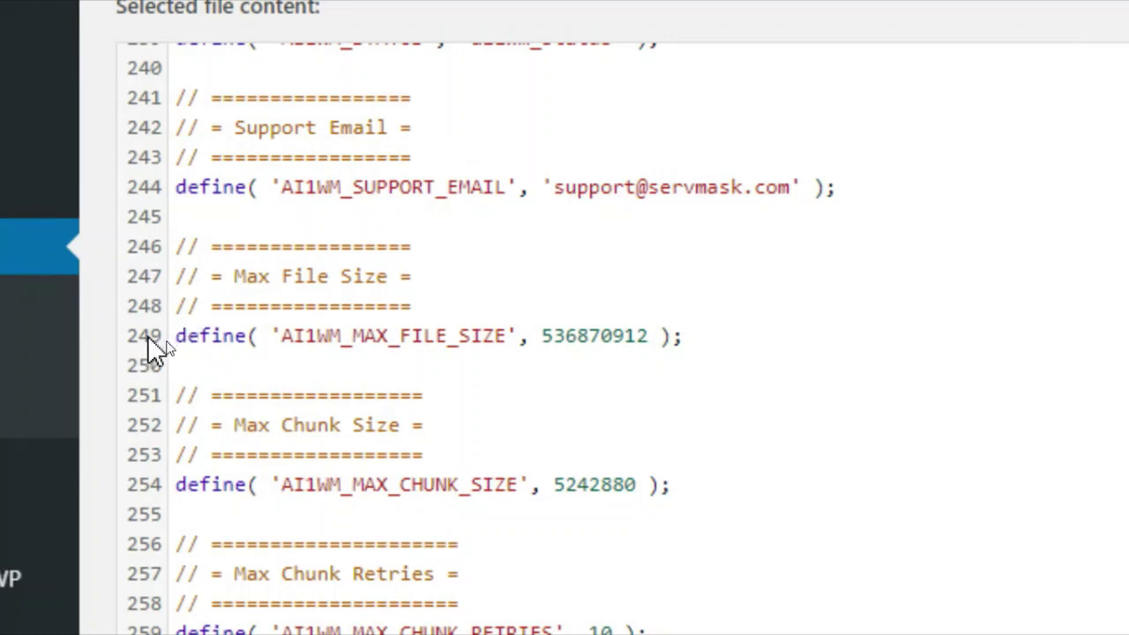
Append ' * 2' after 536870912 on line 249 of constants.php
mouse_move(176, 344)
left_mouse_down()
mouse_move(784, 355)
mouse_move(769, 350)
left_mouse_up()
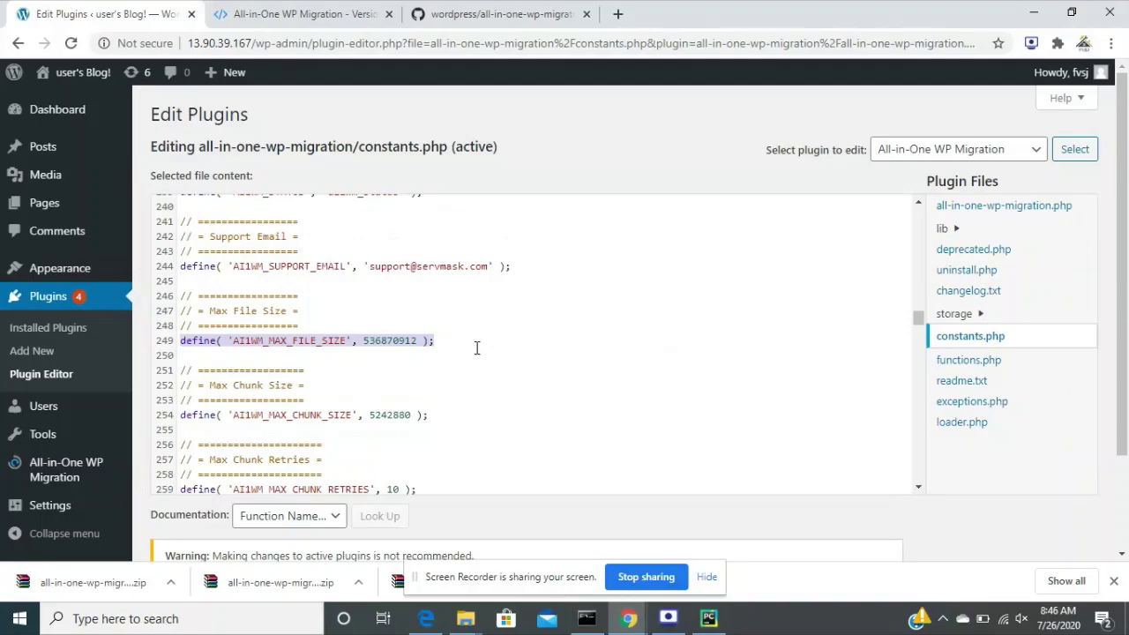
left_click(377, 371)
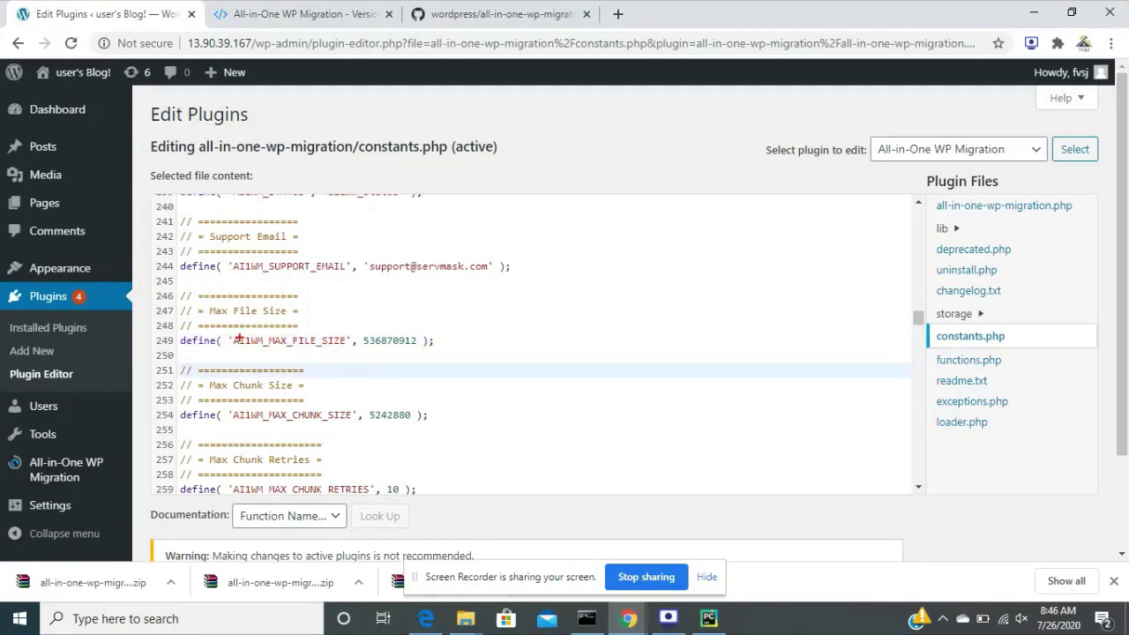
left_click_drag(177, 334, 442, 347)
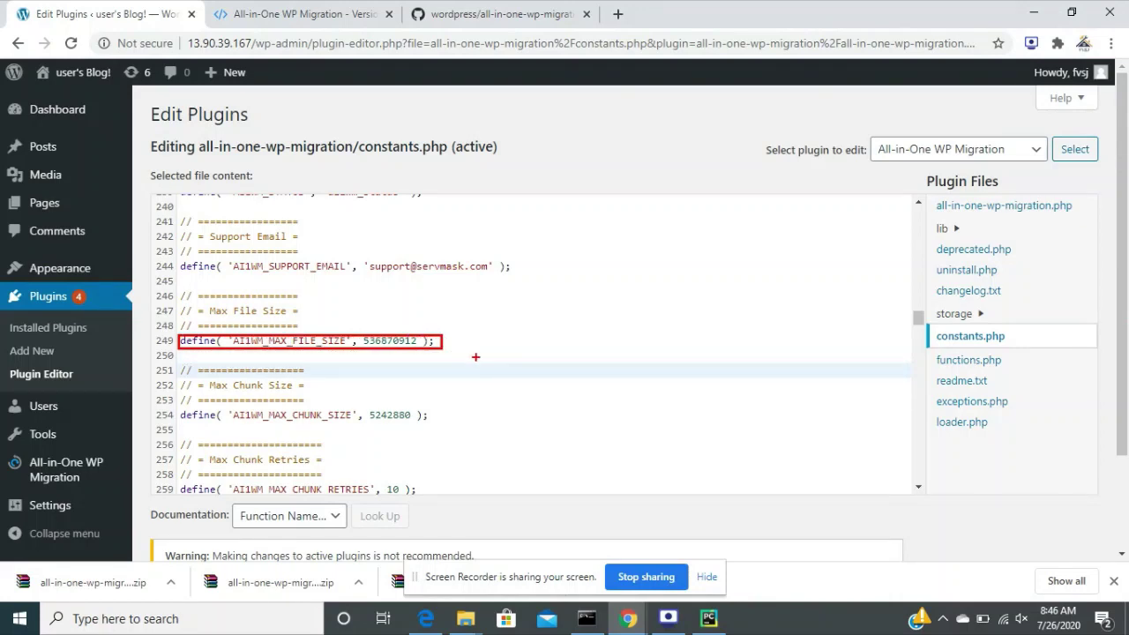
key("Escape")
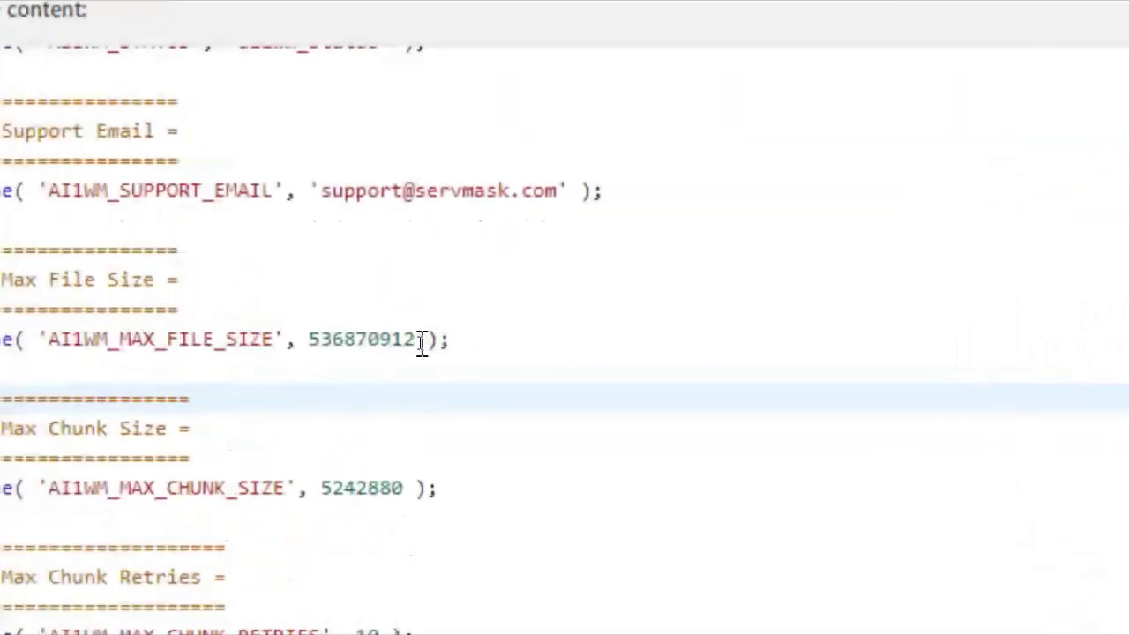
left_click(420, 343)
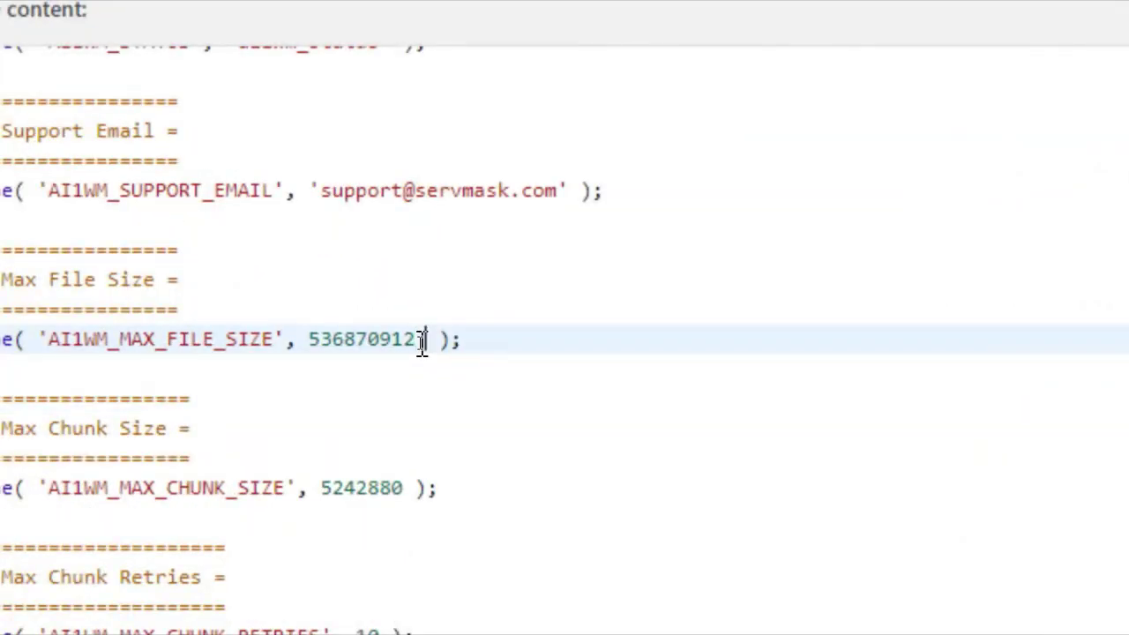
type("* ")
type("2")
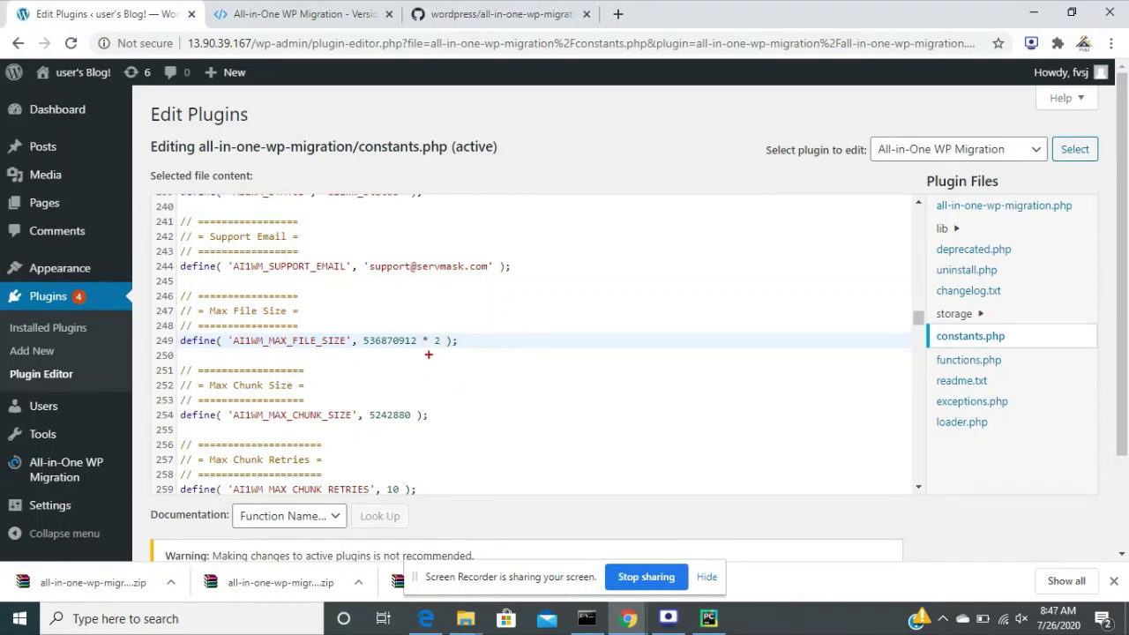
left_click_drag(360, 332, 443, 353)
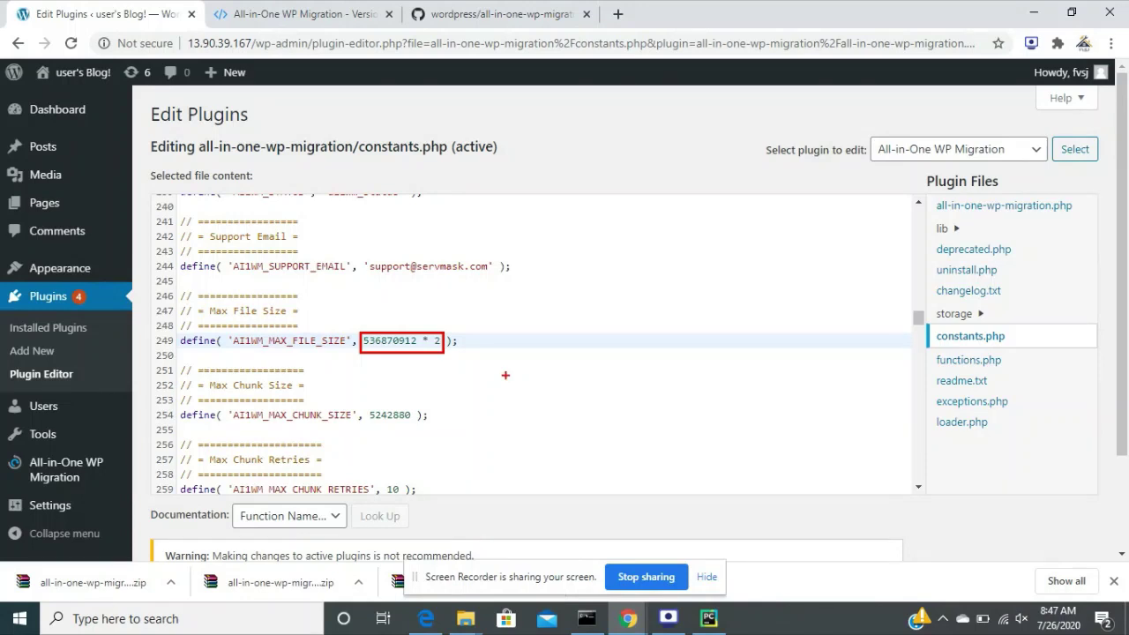
key("Escape")
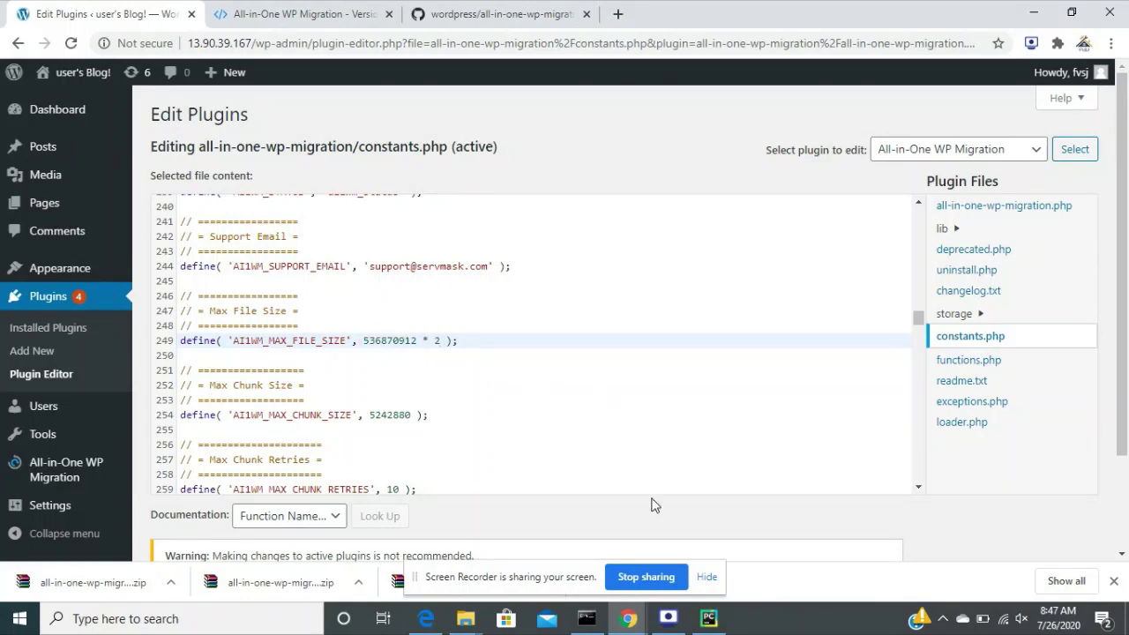
mouse_move(1125, 307)
left_mouse_down()
mouse_move(1125, 390)
mouse_move(1126, 375)
left_mouse_up()
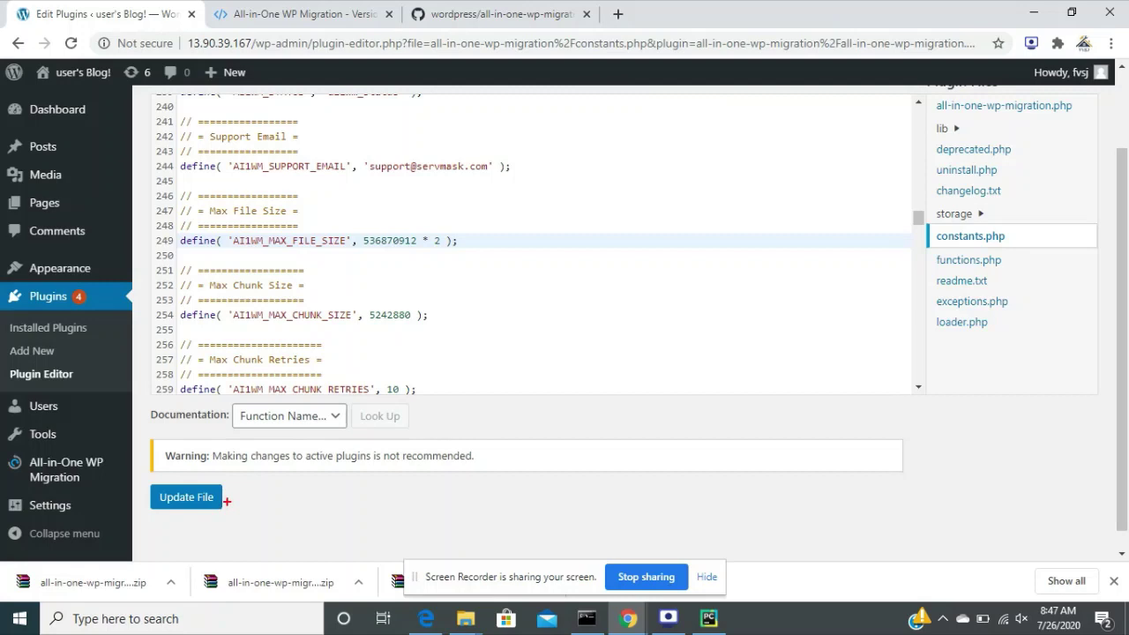
Save the doubled max file size in constants.php with Update File
left_click_drag(207, 508, 214, 551)
left_click_drag(199, 510, 219, 534)
left_click(183, 507)
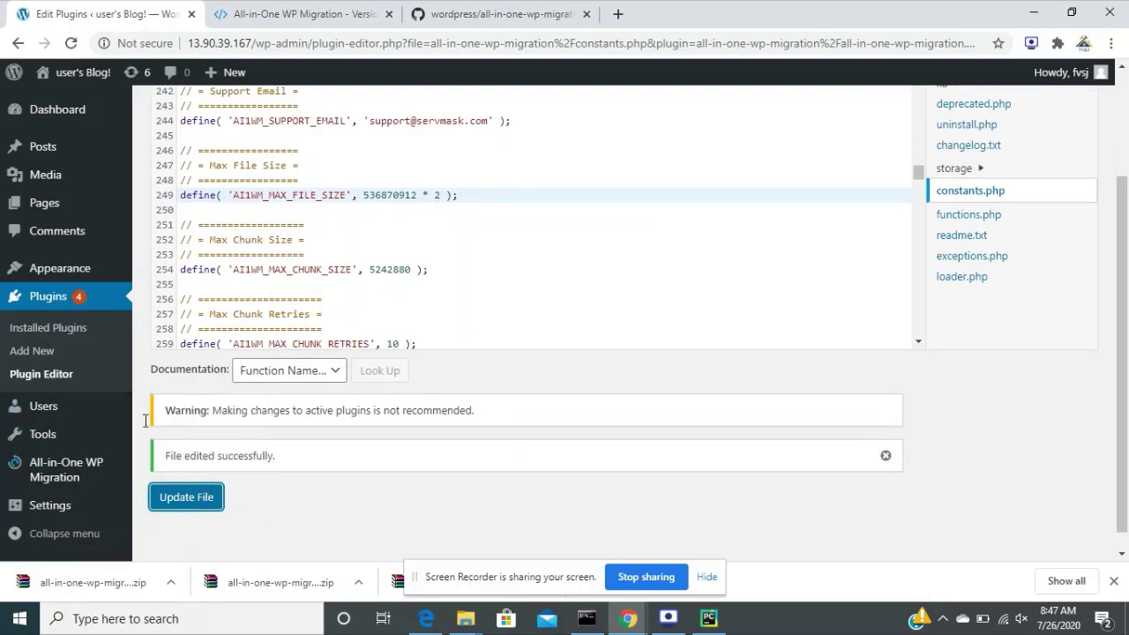
Reopen the All-in-One WP Migration Import page and check the new 1 GB limit
left_click(55, 472)
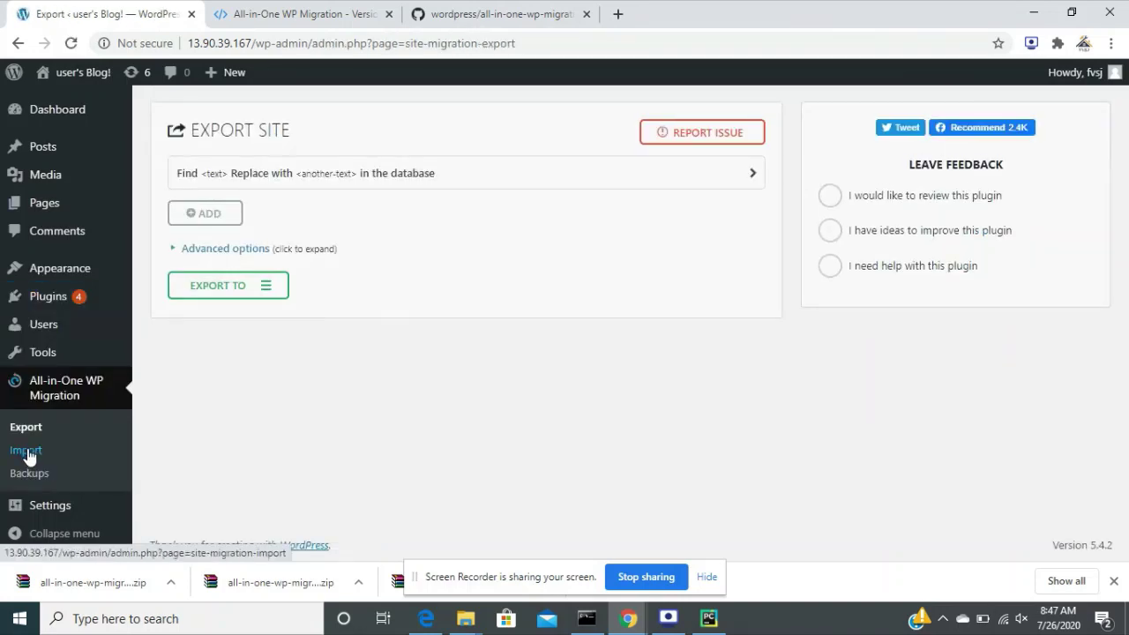
left_click(27, 451)
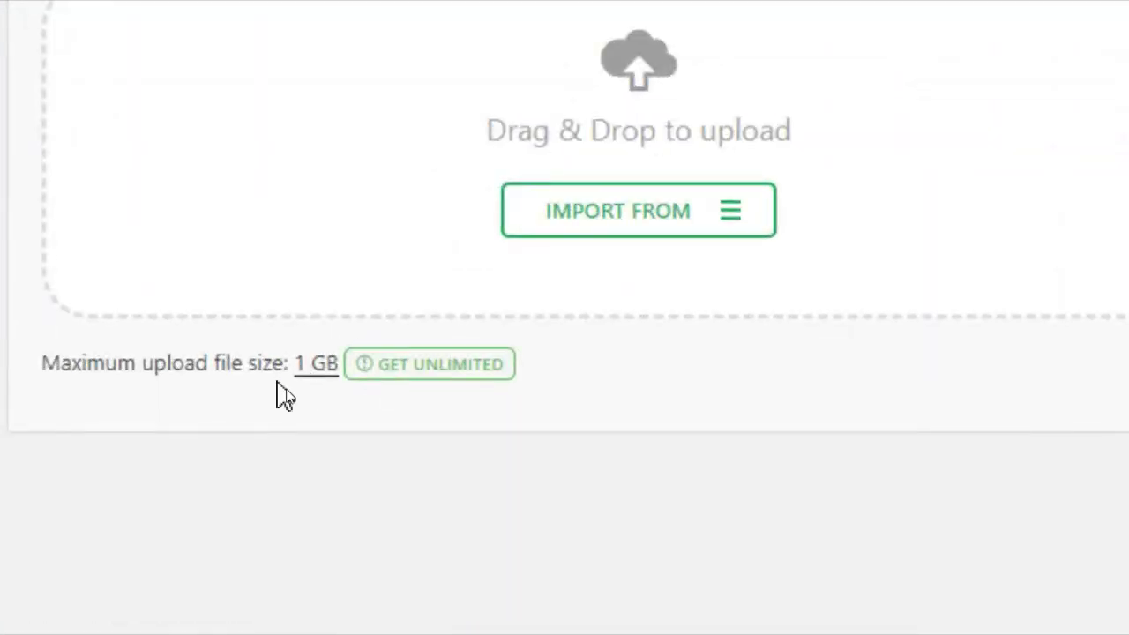
left_click(307, 366)
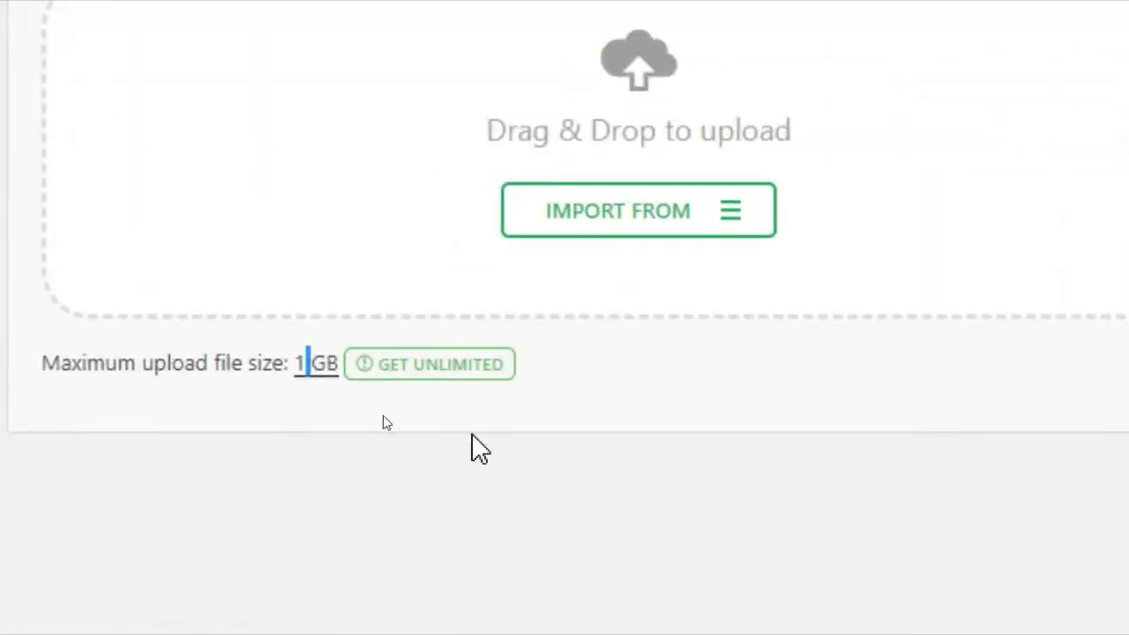